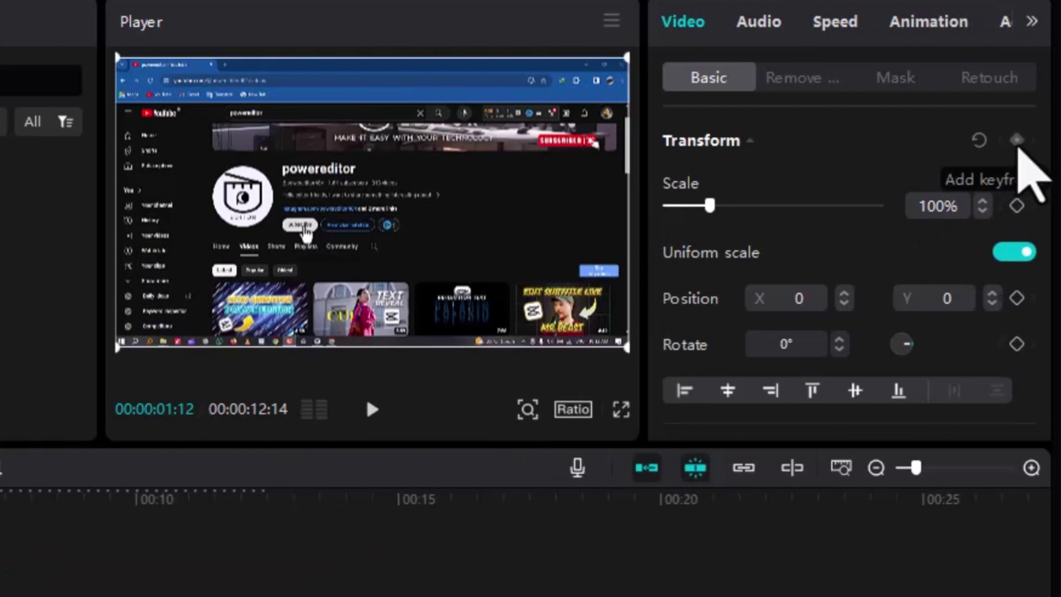
Add a Transform keyframe to the clip at 00:00:01:12 and enlarge its scale to 143% at 00:00:01:23.
{"action": "left_click", "coordinate": [1017, 139]}
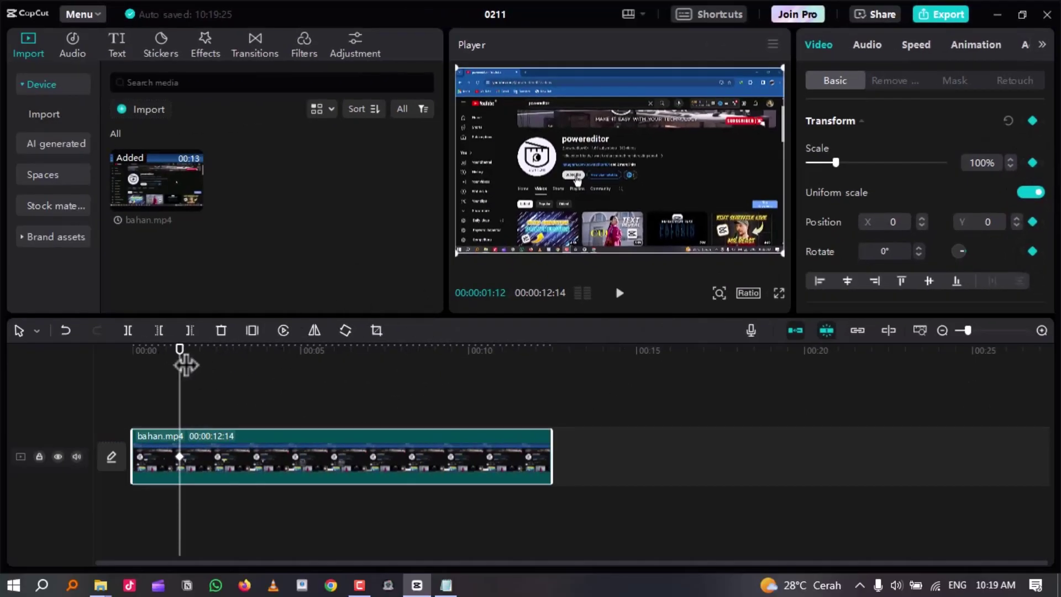
{"action": "left_click_drag", "start_coordinate": [186, 365], "coordinate": [194, 349]}
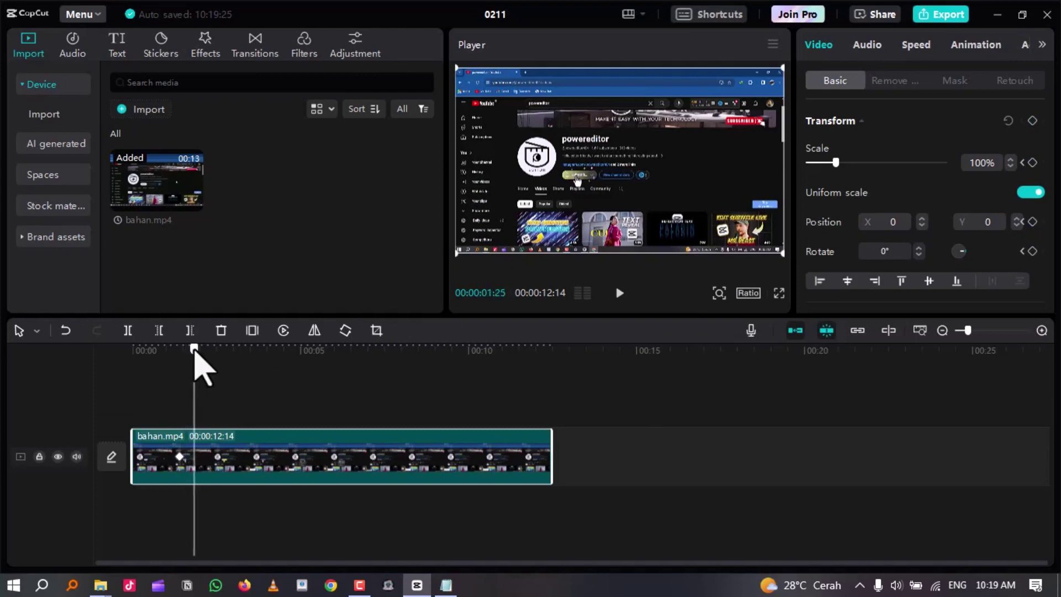
{"action": "scroll", "coordinate": [224, 454], "scroll_direction": "up", "scroll_amount": 5}
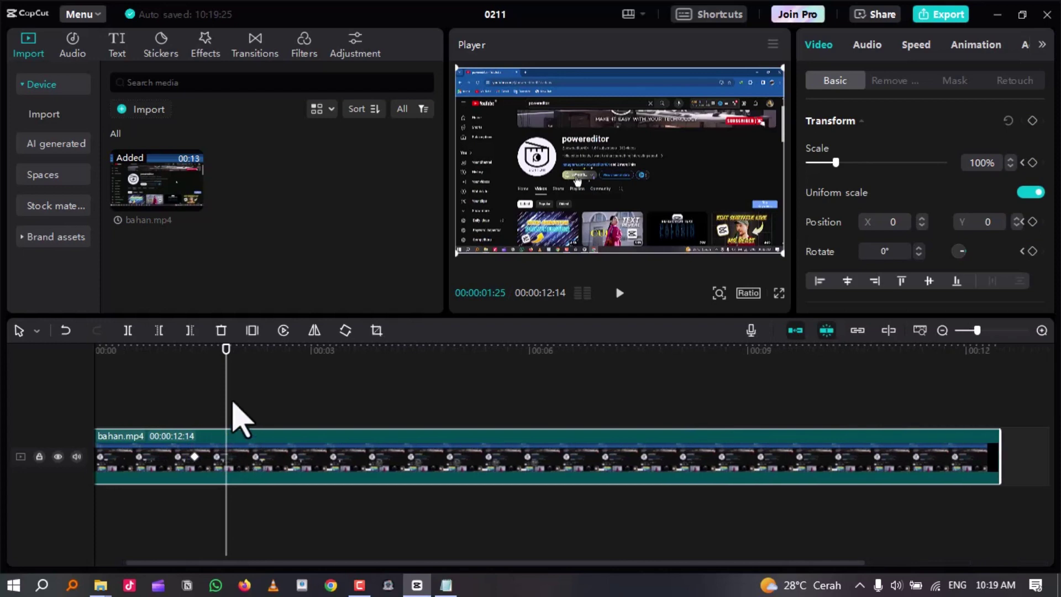
{"action": "left_click_drag", "start_coordinate": [227, 363], "coordinate": [222, 365]}
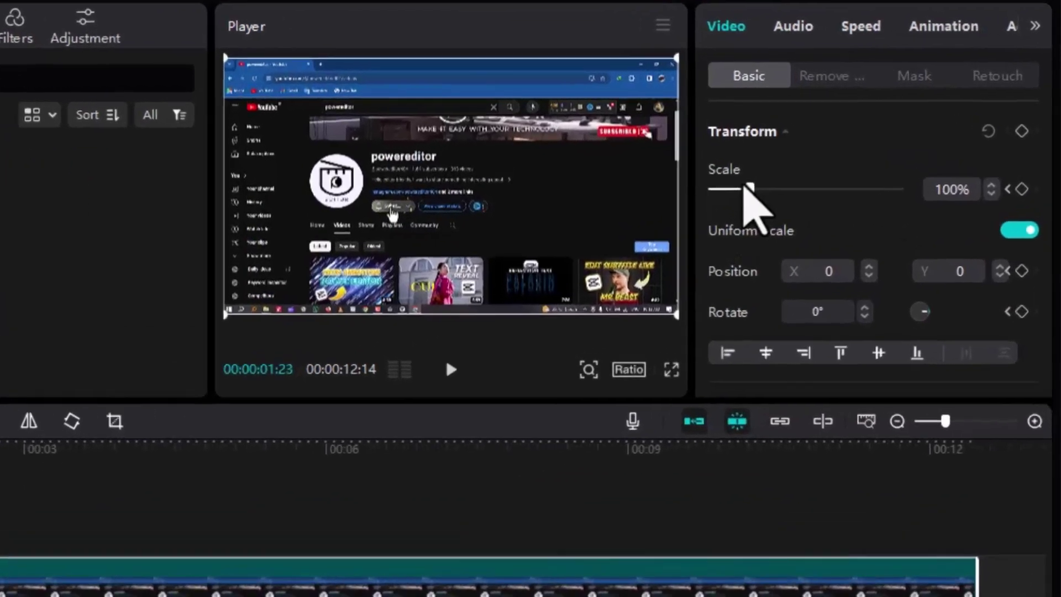
{"action": "left_click_drag", "start_coordinate": [834, 161], "coordinate": [846, 164]}
{"action": "left_click_drag", "start_coordinate": [706, 210], "coordinate": [710, 209]}
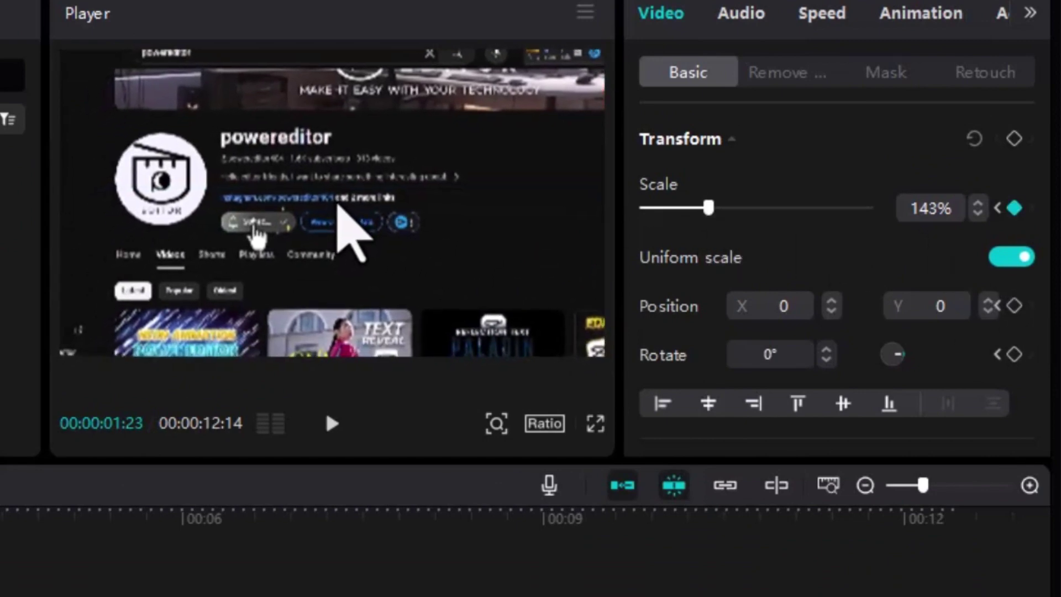
Reposition the enlarged video to X 294, Y 154 at 00:00:01:23 and check the framing in full screen.
{"action": "left_click_drag", "start_coordinate": [346, 204], "coordinate": [353, 199]}
{"action": "key", "text": "ctrl+shift+f"}
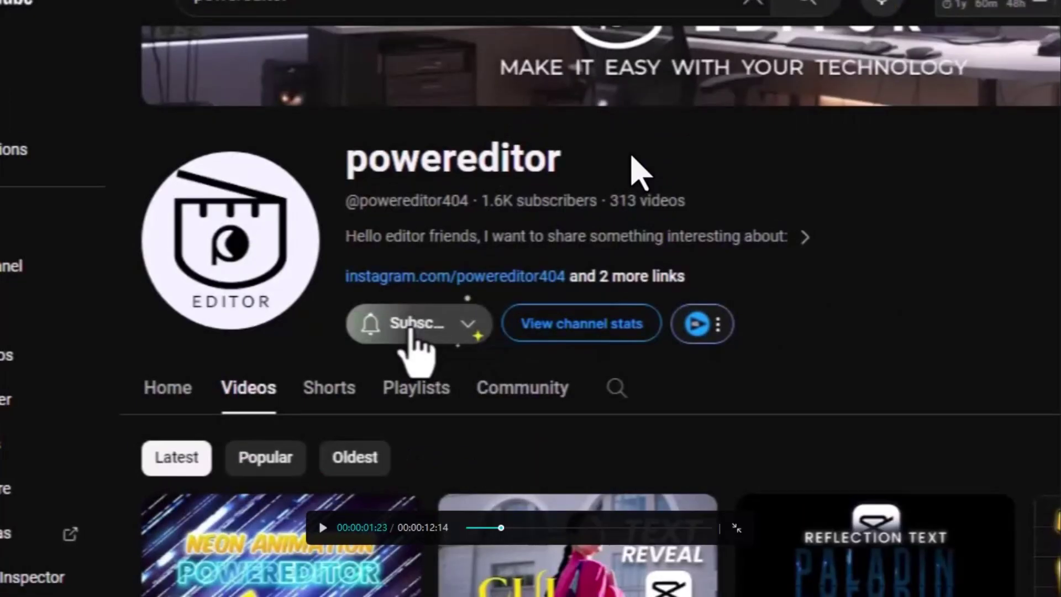
{"action": "key", "text": "Escape"}
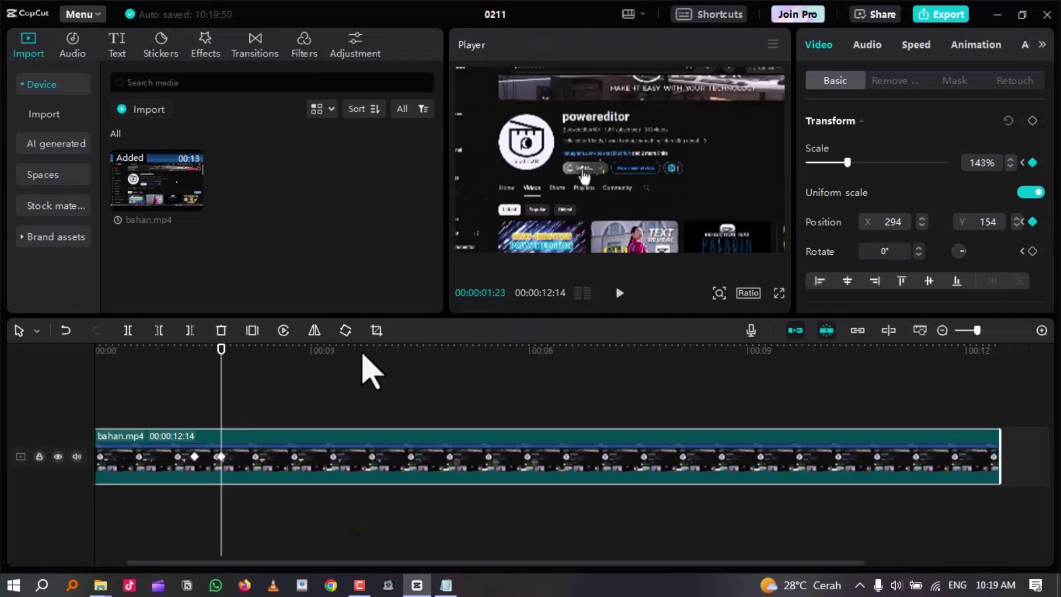
Play back the zoom-in in full screen from 00:00:00:24.
{"action": "left_click_drag", "start_coordinate": [195, 366], "coordinate": [147, 372]}
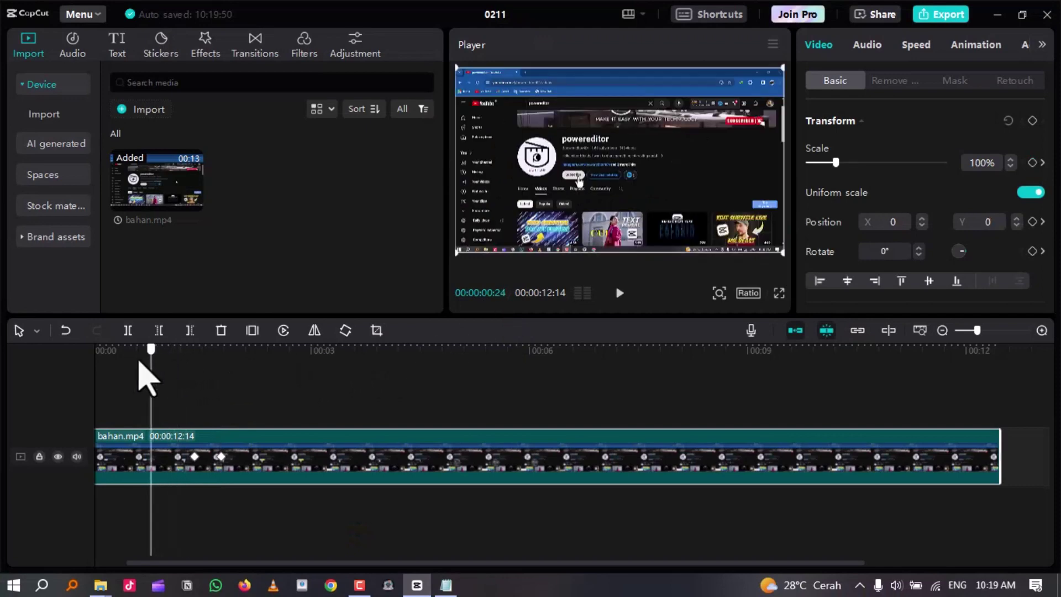
{"action": "key", "text": "ctrl+shift+f"}
{"action": "key", "text": "space"}
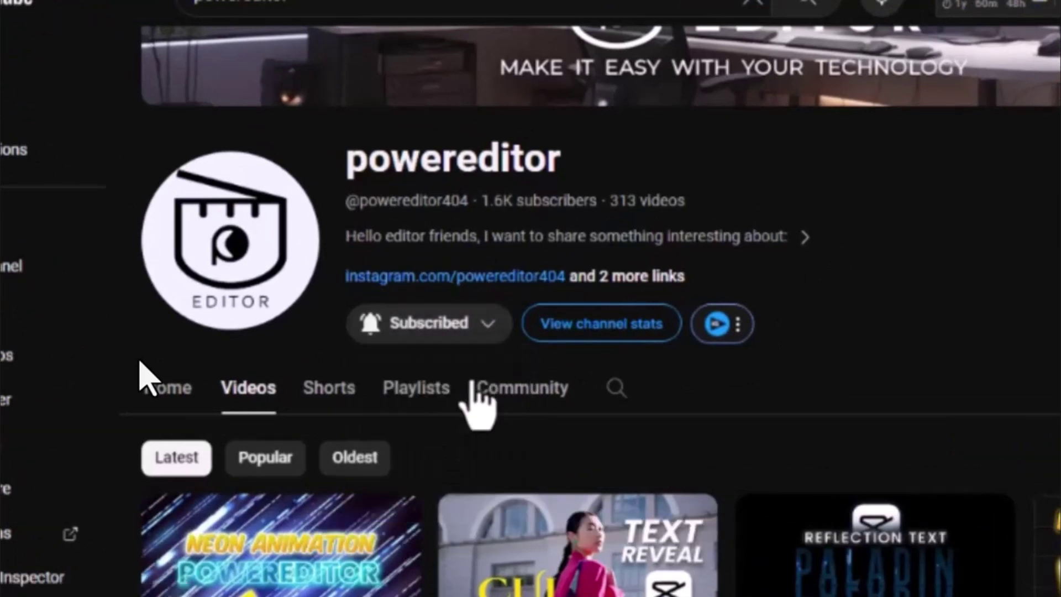
{"action": "key", "text": "Escape"}
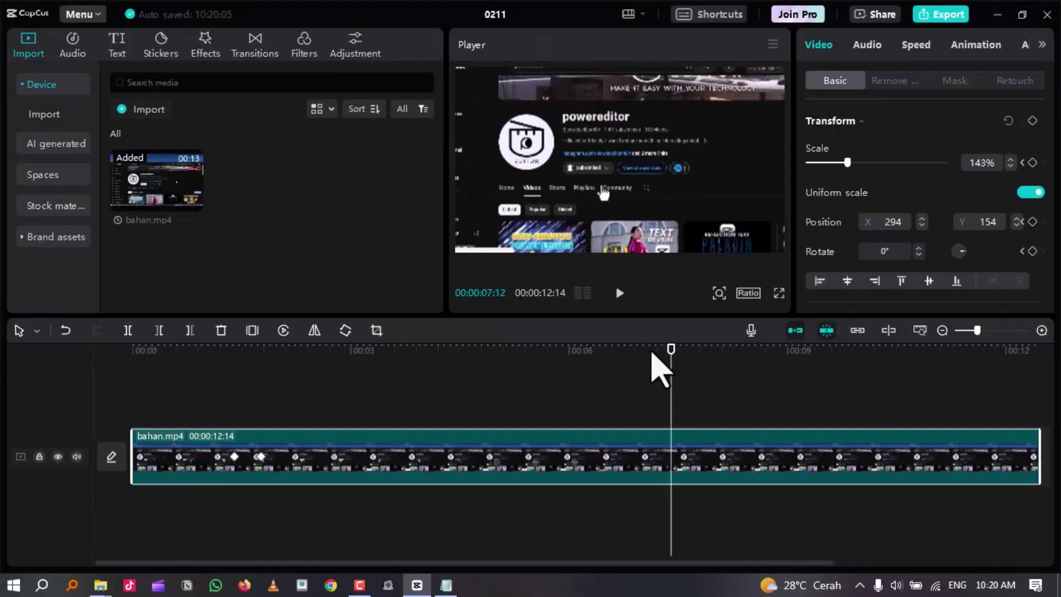
Add a Transform keyframe at 00:00:07:08, and zoom the clip back out to 100% scale and the centre of the frame at 00:00:07:15.
{"action": "left_click", "coordinate": [663, 368]}
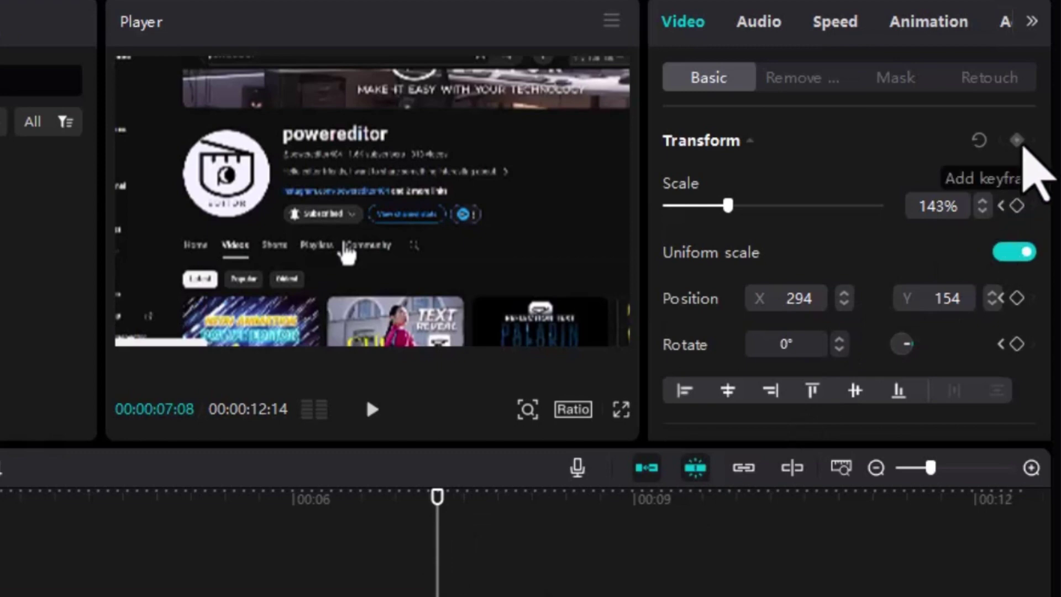
{"action": "left_click", "coordinate": [1020, 142]}
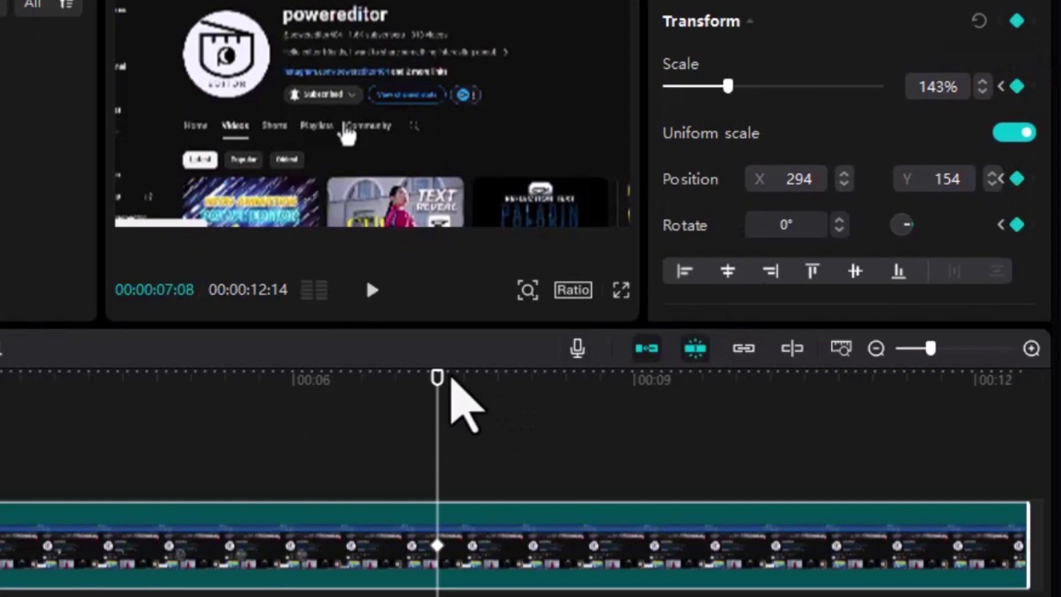
{"action": "left_click_drag", "start_coordinate": [450, 380], "coordinate": [464, 375]}
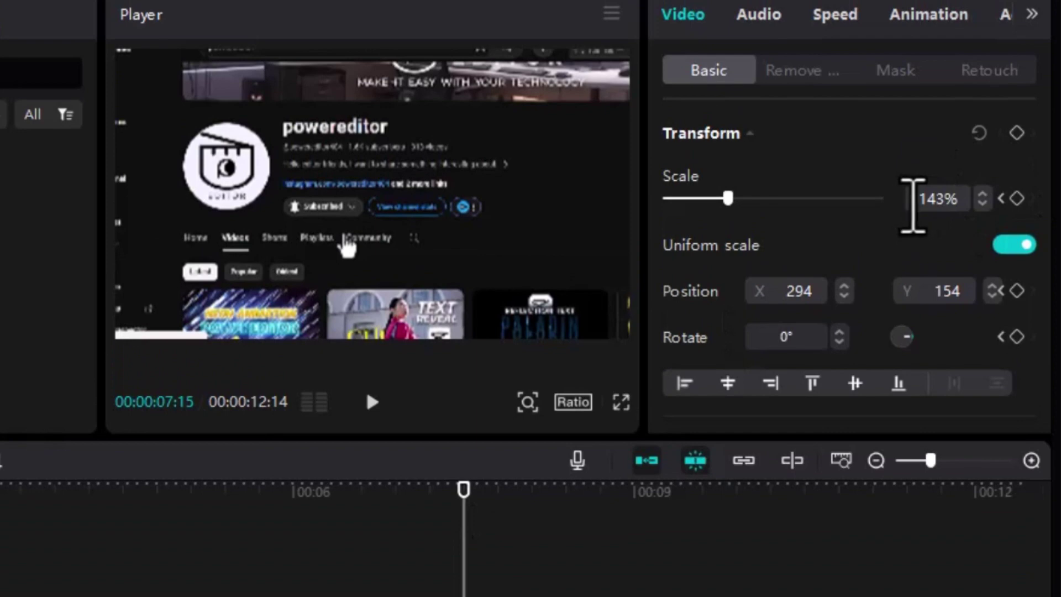
{"action": "left_click_drag", "start_coordinate": [913, 200], "coordinate": [945, 199]}
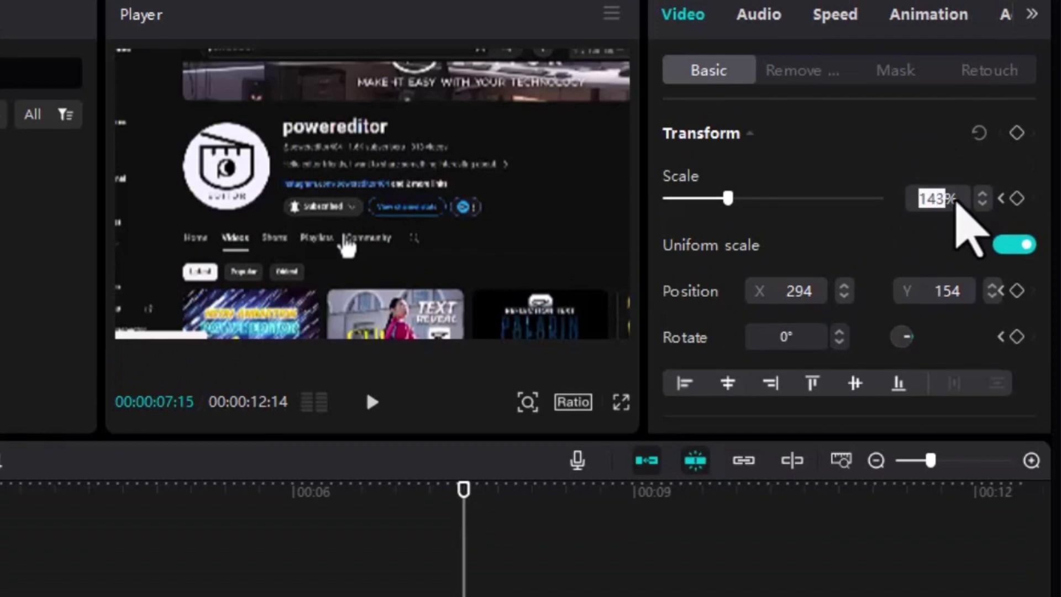
{"action": "type", "text": "100"}
{"action": "key", "text": "Return"}
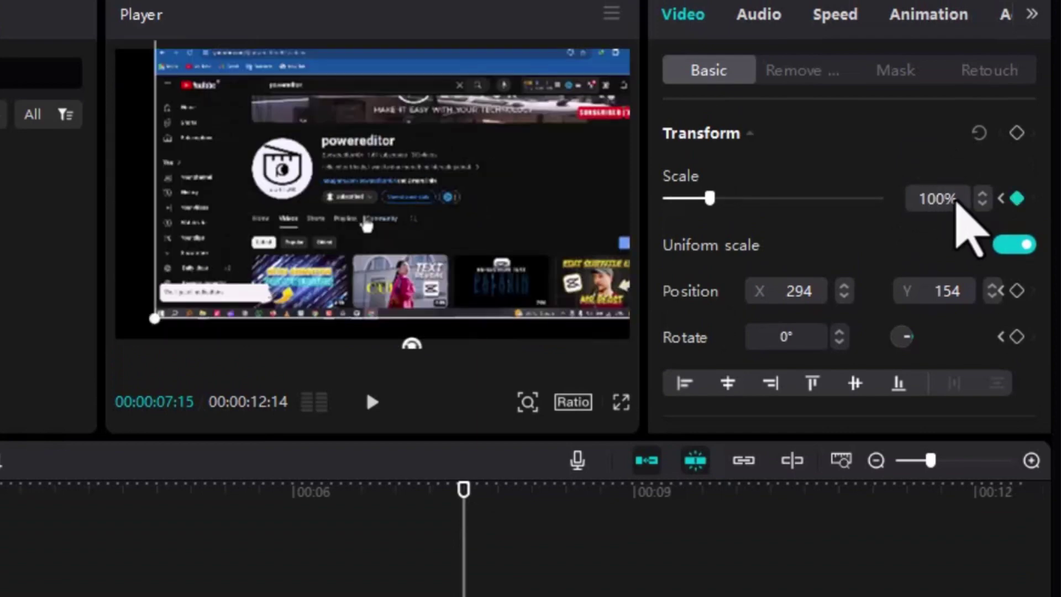
{"action": "left_click_drag", "start_coordinate": [466, 184], "coordinate": [437, 204]}
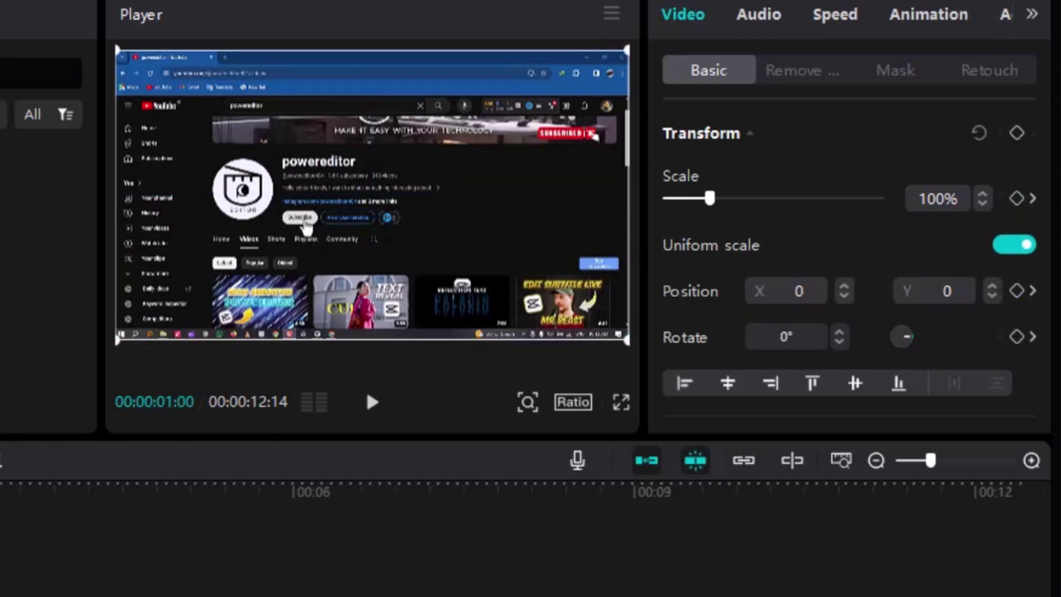
Preview the complete zoom-in and zoom-out in full screen from 00:00:01:00.
{"action": "key", "text": "ctrl+shift+f"}
{"action": "key", "text": "space"}
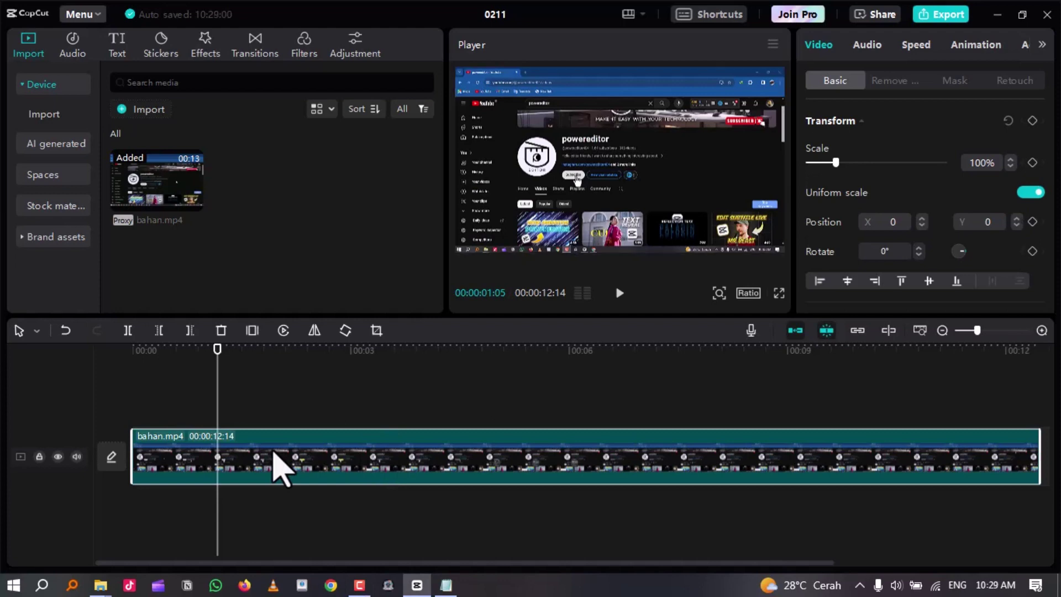
Paste a copy of the bahan.mp4 clip on the track above, aligned to the timeline start, and disable the original clip.
{"action": "key", "text": "ctrl+v"}
{"action": "left_click_drag", "start_coordinate": [348, 423], "coordinate": [208, 440]}
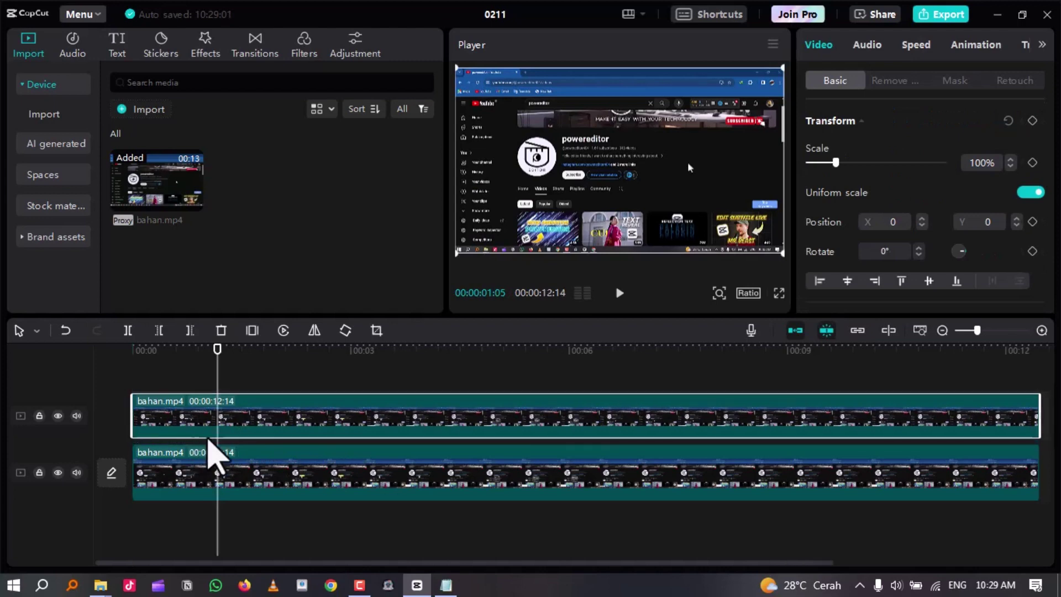
{"action": "left_click", "coordinate": [243, 481]}
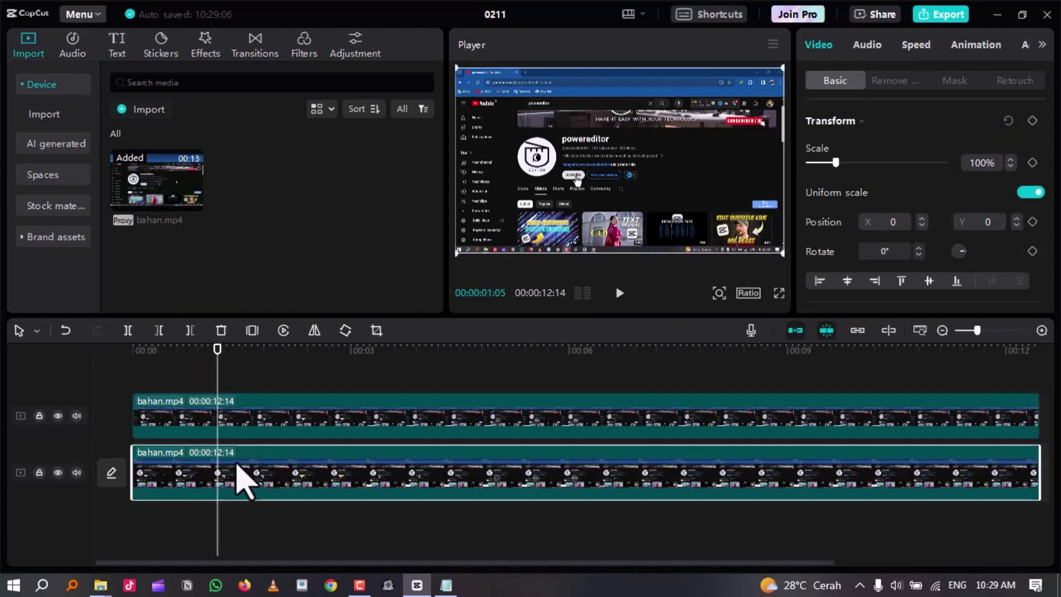
{"action": "key", "text": "v"}
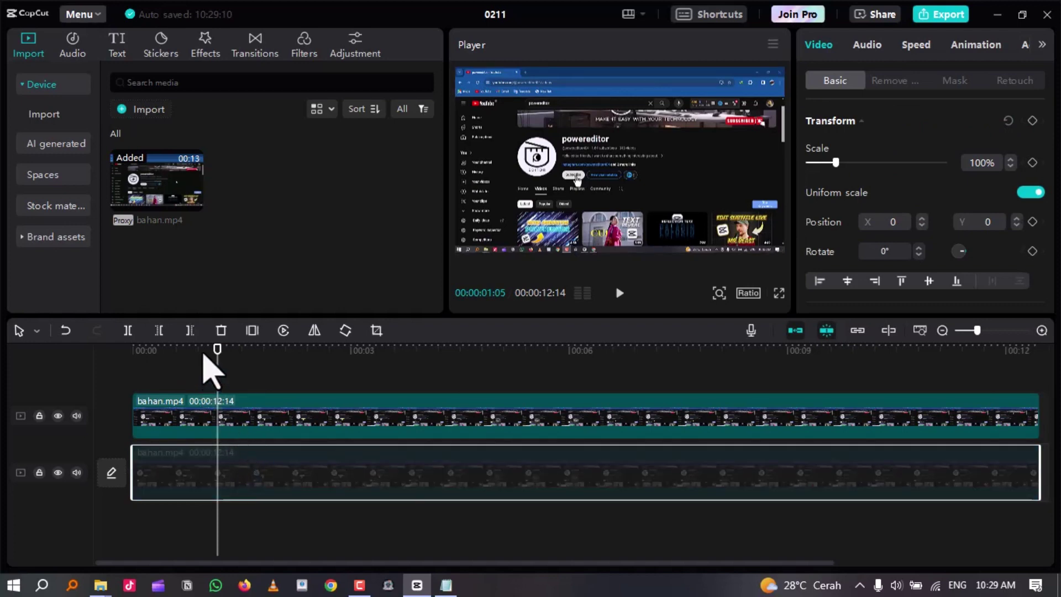
Apply a Rectangle mask to the upper clip, shrink it and place it around the Subscribe button area at X -113, Y -96.
{"action": "left_click_drag", "start_coordinate": [203, 354], "coordinate": [195, 354]}
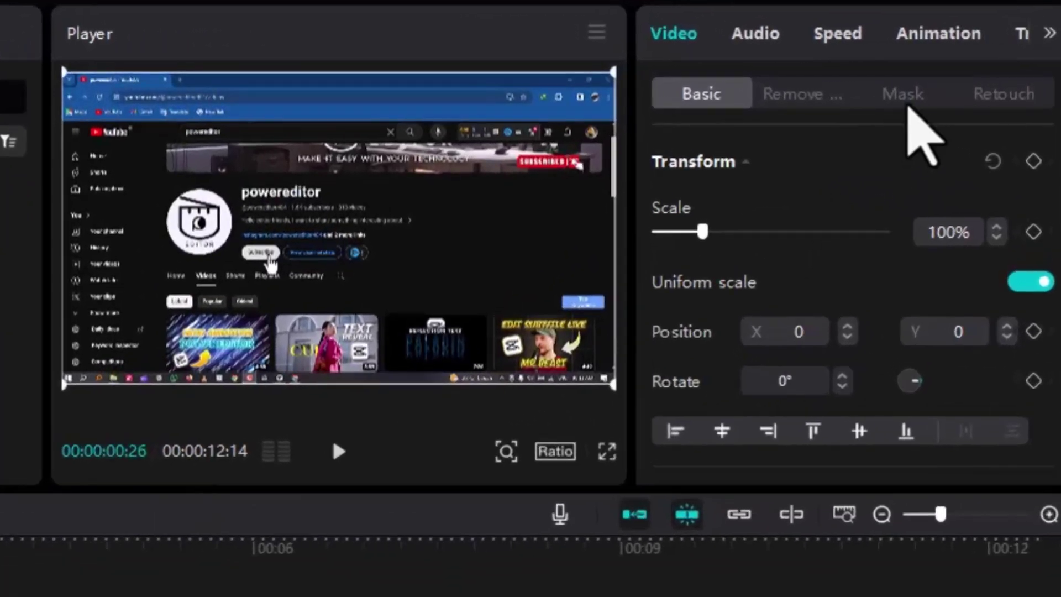
{"action": "left_click", "coordinate": [955, 80]}
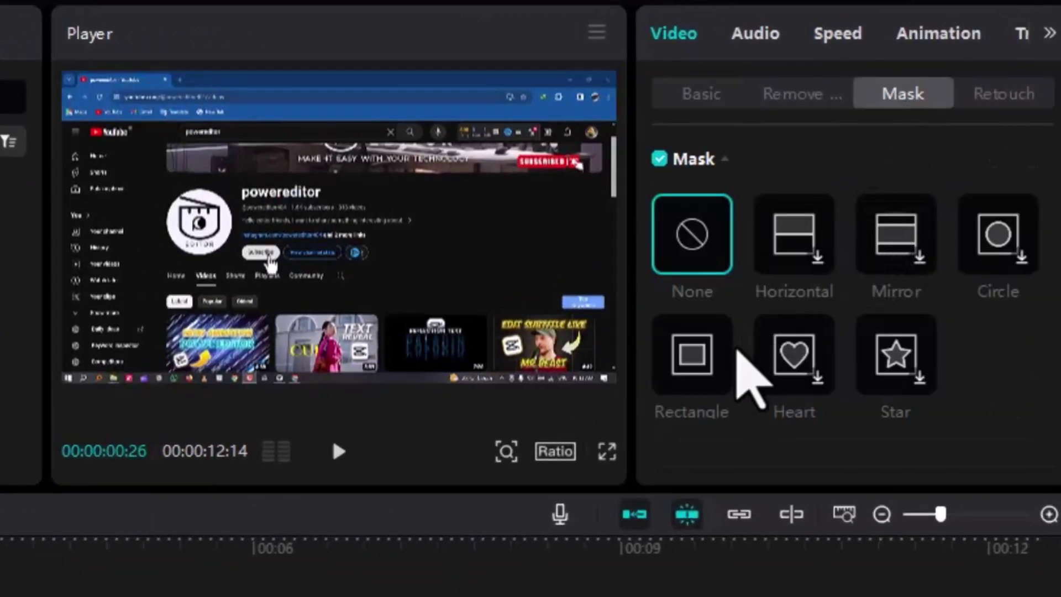
{"action": "left_click", "coordinate": [717, 356]}
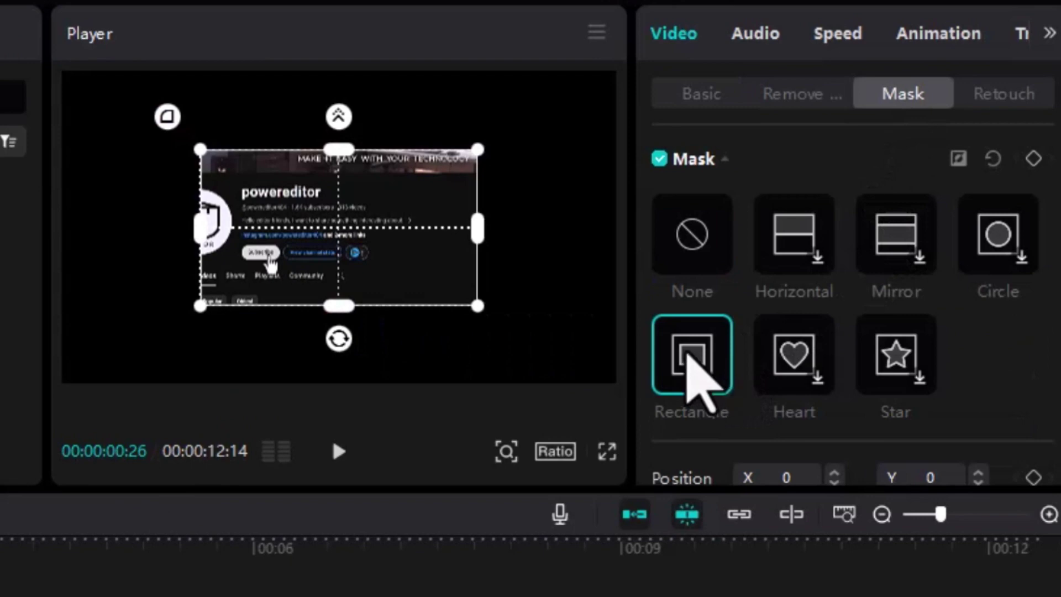
{"action": "left_click_drag", "start_coordinate": [409, 246], "coordinate": [381, 273]}
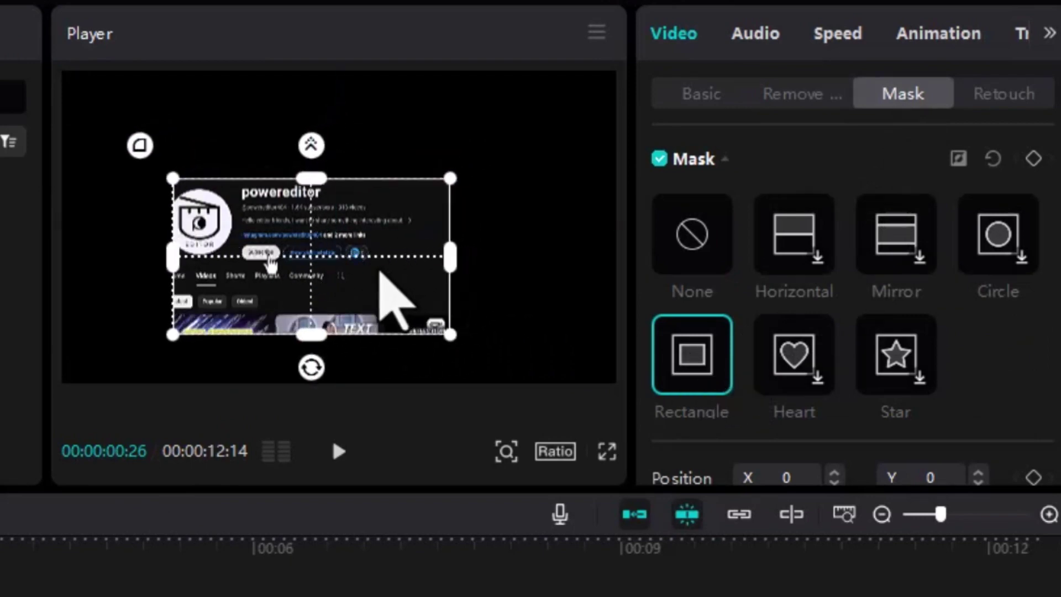
{"action": "left_click_drag", "start_coordinate": [447, 333], "coordinate": [417, 320]}
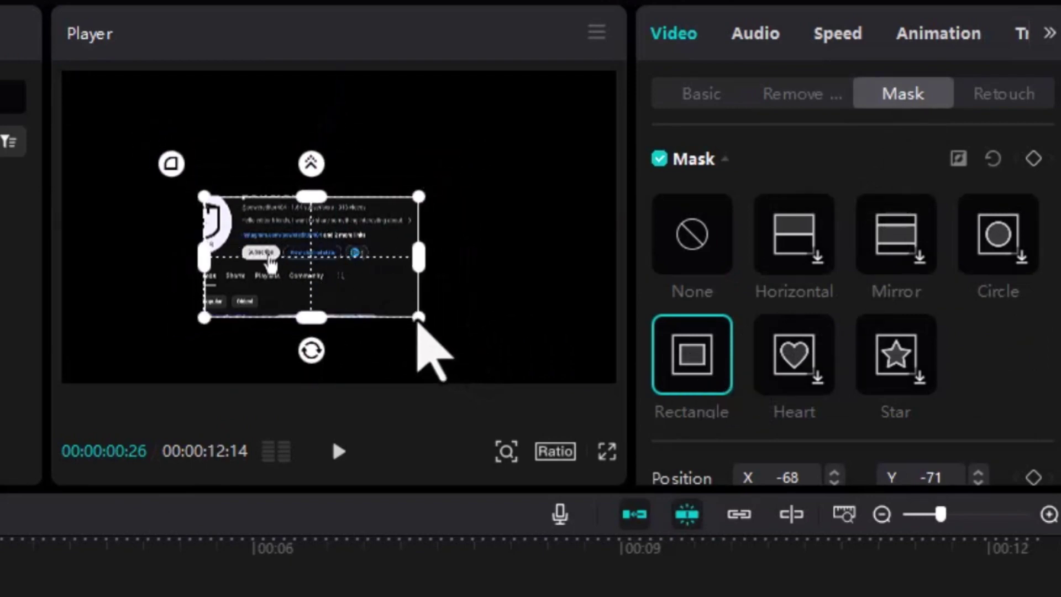
{"action": "left_click_drag", "start_coordinate": [369, 227], "coordinate": [356, 296]}
Play back the masked clip in full screen to check that the rectangle covers the subscribe menu and cursor action.
{"action": "key", "text": "ctrl+shift+f"}
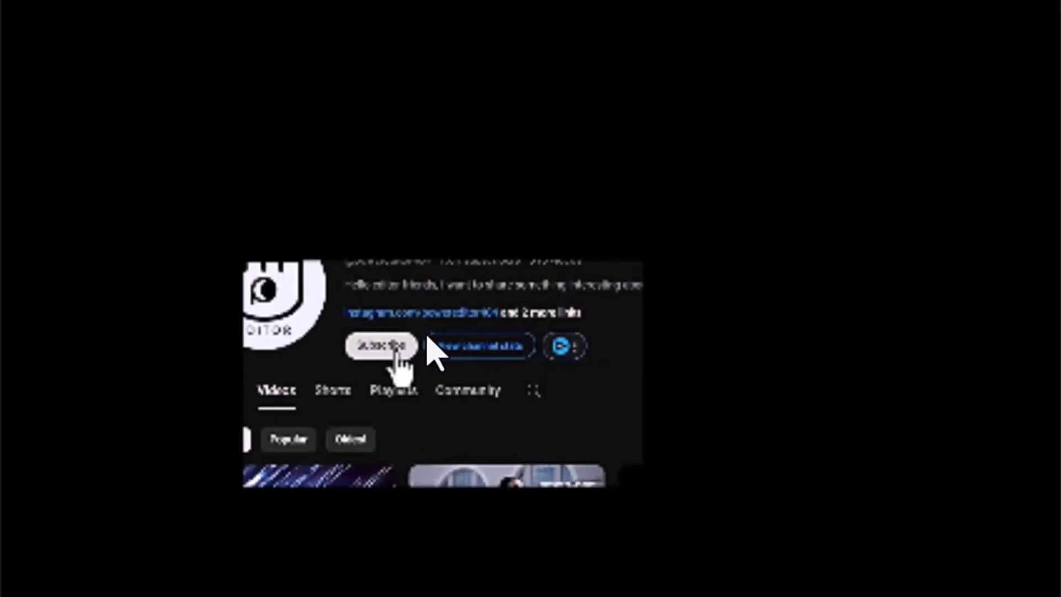
{"action": "key", "text": "space"}
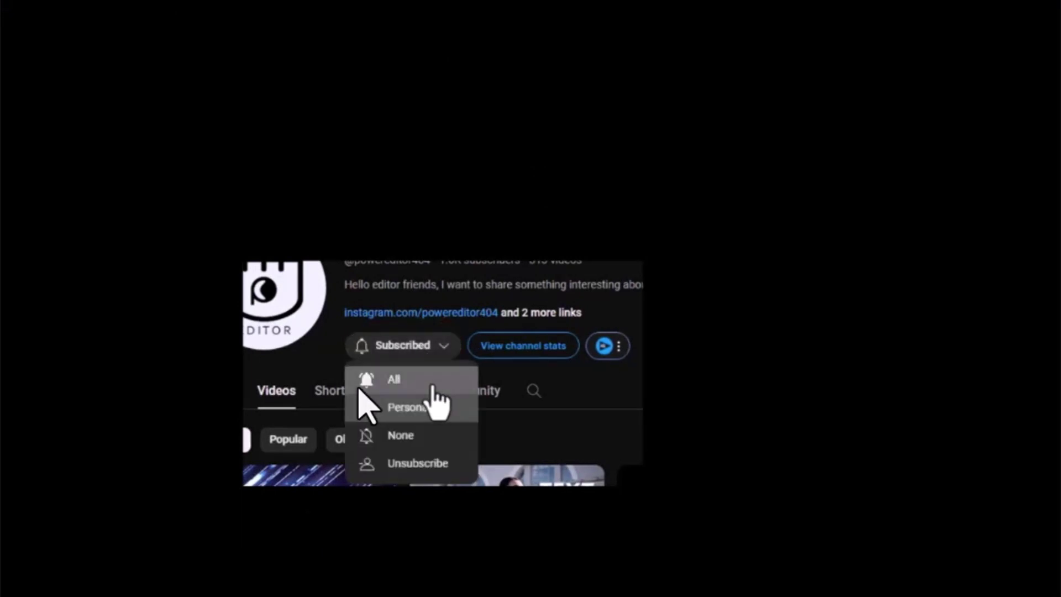
{"action": "key", "text": "Escape"}
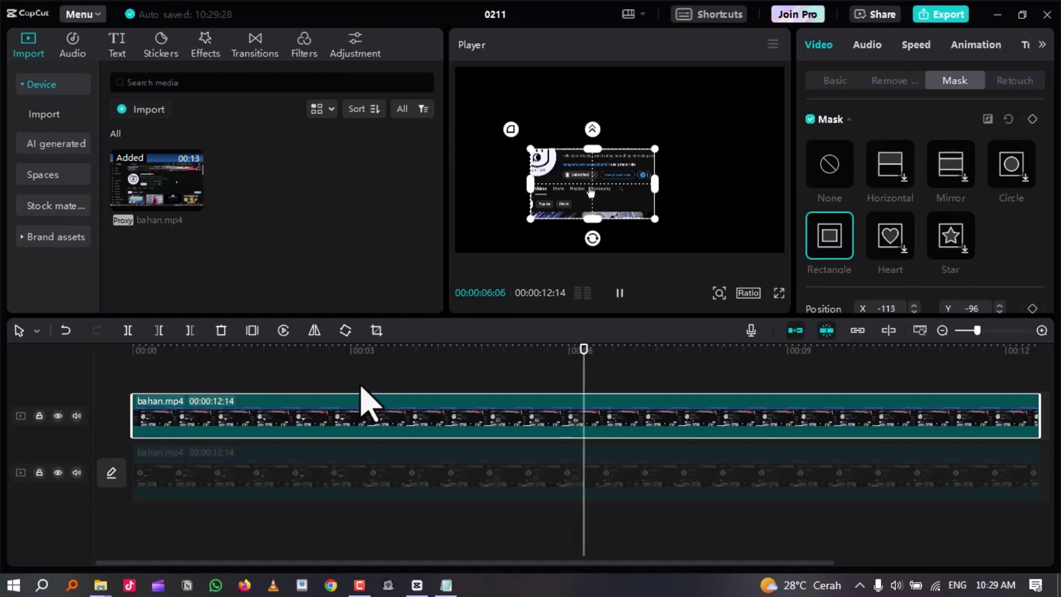
{"action": "key", "text": "space"}
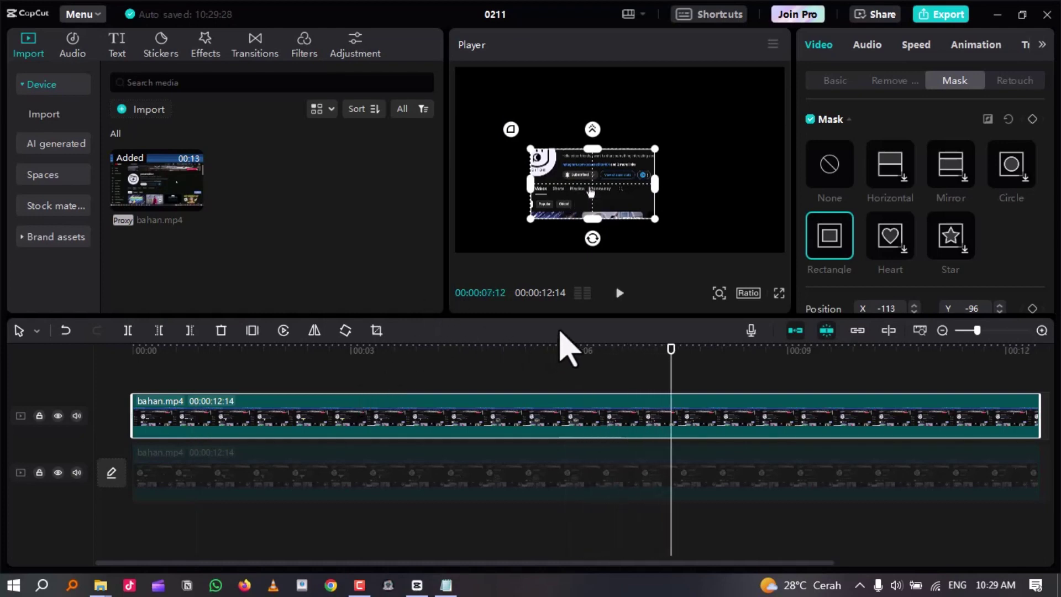
Re-enable the lower clip and add a Transform keyframe to the masked upper clip at 00:00:01:01.
{"action": "left_click", "coordinate": [263, 469]}
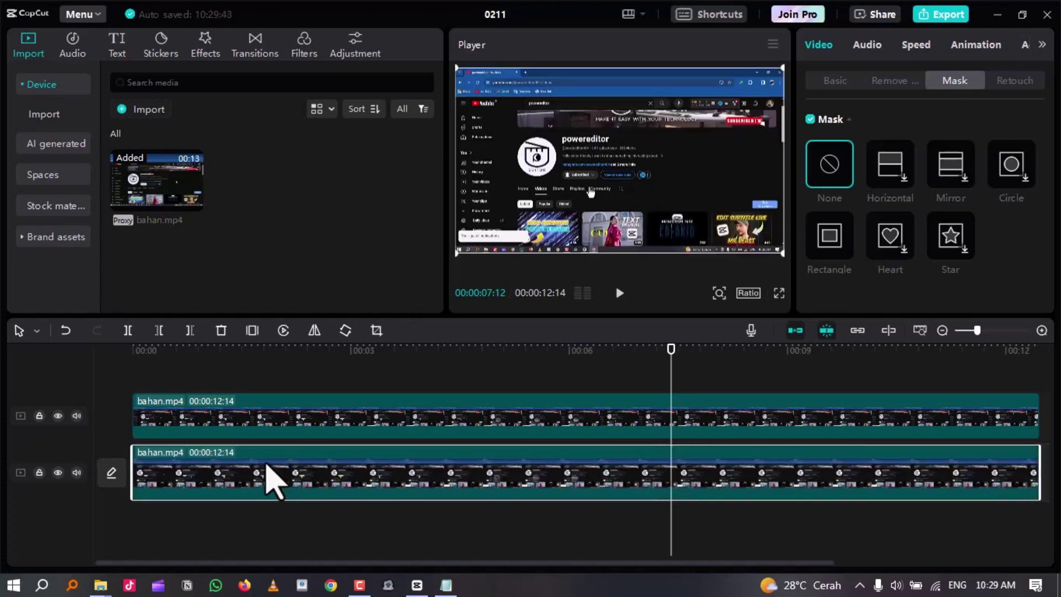
{"action": "left_click_drag", "start_coordinate": [238, 349], "coordinate": [194, 372]}
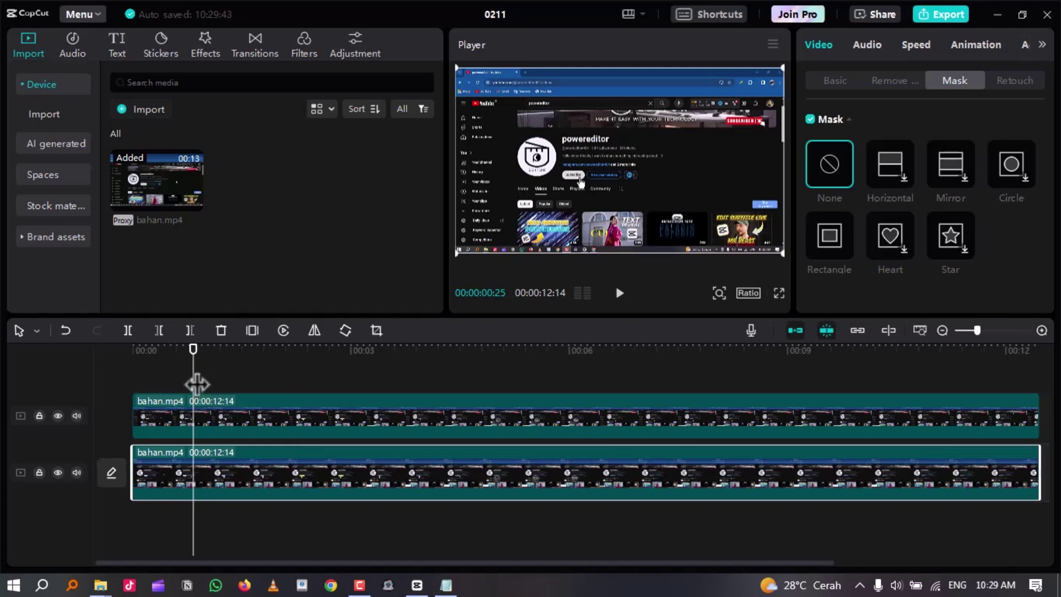
{"action": "left_click", "coordinate": [195, 428]}
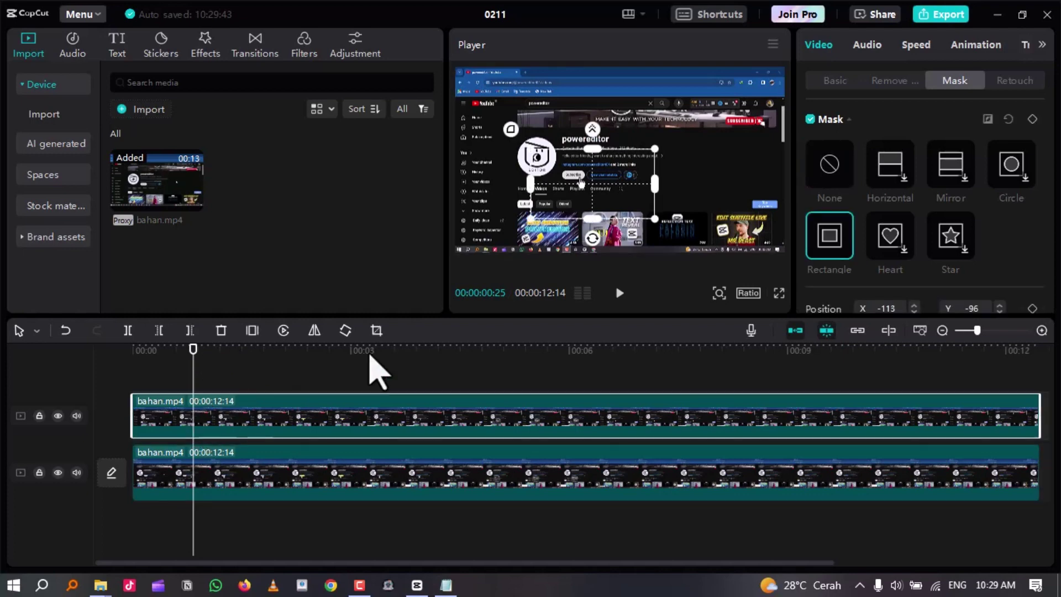
{"action": "left_click", "coordinate": [835, 80]}
{"action": "left_click_drag", "start_coordinate": [219, 349], "coordinate": [209, 358]}
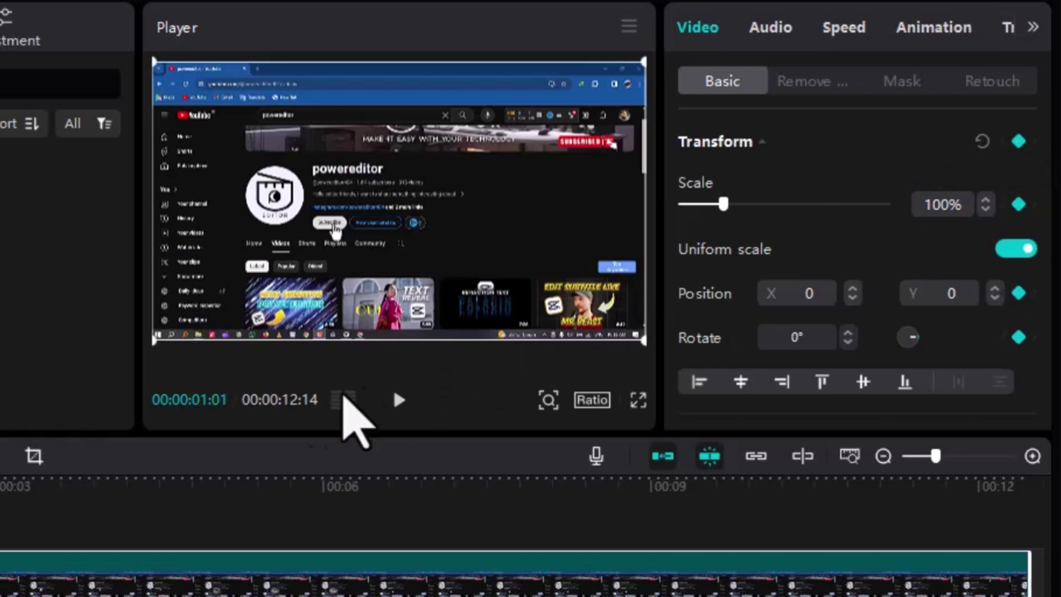
Enlarge the masked upper clip's scale to 133% at 00:00:01:06.
{"action": "key", "text": "Right"}
{"action": "key", "text": "Right"}
{"action": "key", "text": "Right"}
{"action": "key", "text": "Right"}
{"action": "key", "text": "Right"}
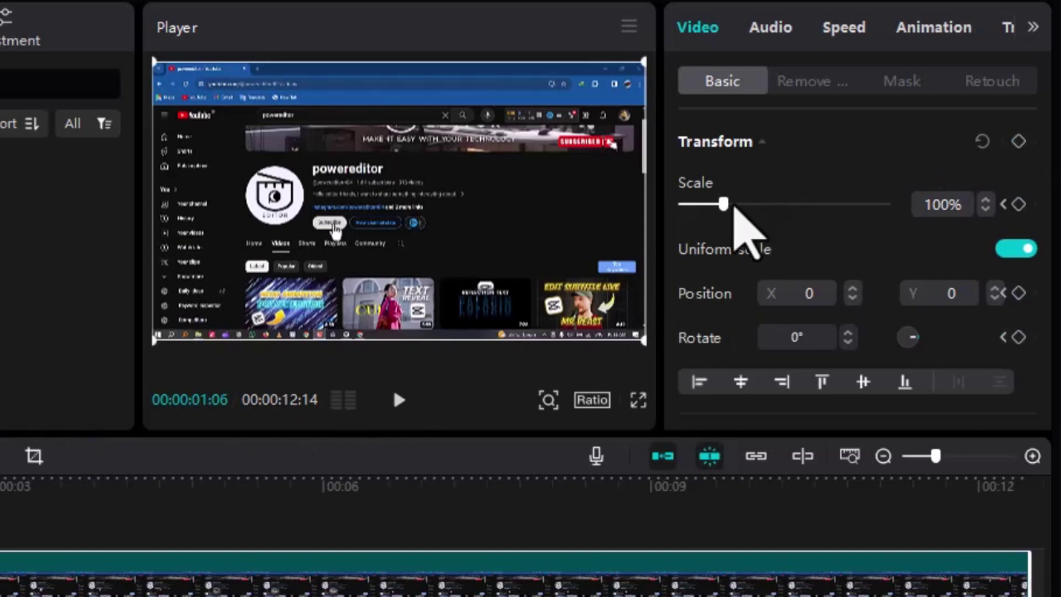
{"action": "mouse_move", "coordinate": [723, 205]}
{"action": "left_mouse_down"}
{"action": "mouse_move", "coordinate": [749, 209]}
{"action": "mouse_move", "coordinate": [737, 208]}
{"action": "left_mouse_up"}
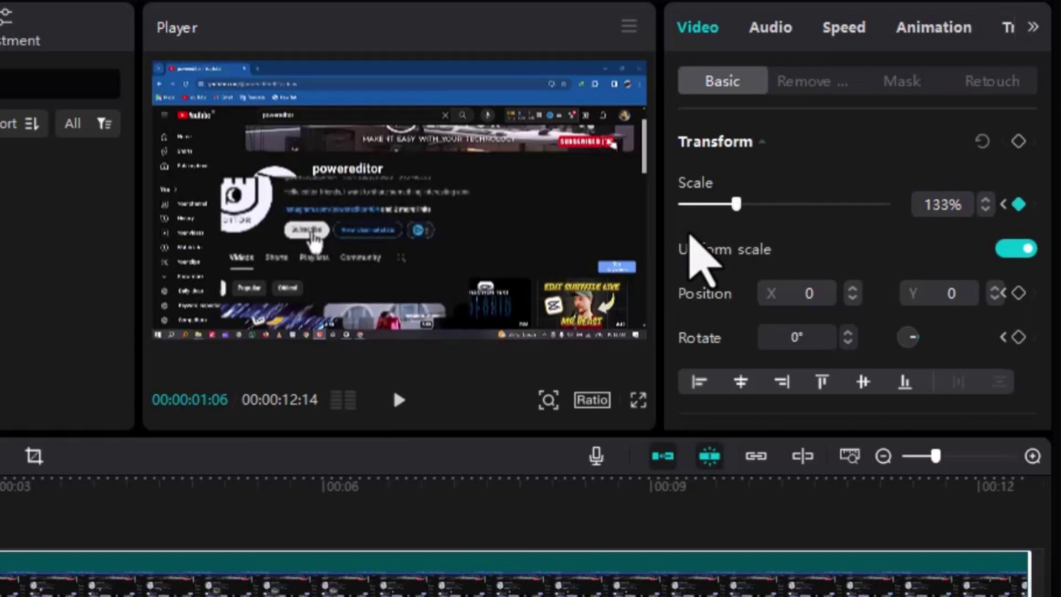
Preview the zoom in full screen and add a Transform keyframe to the masked upper clip at 00:00:06:13.
{"action": "key", "text": "ctrl+shift+f"}
{"action": "key", "text": "Escape"}
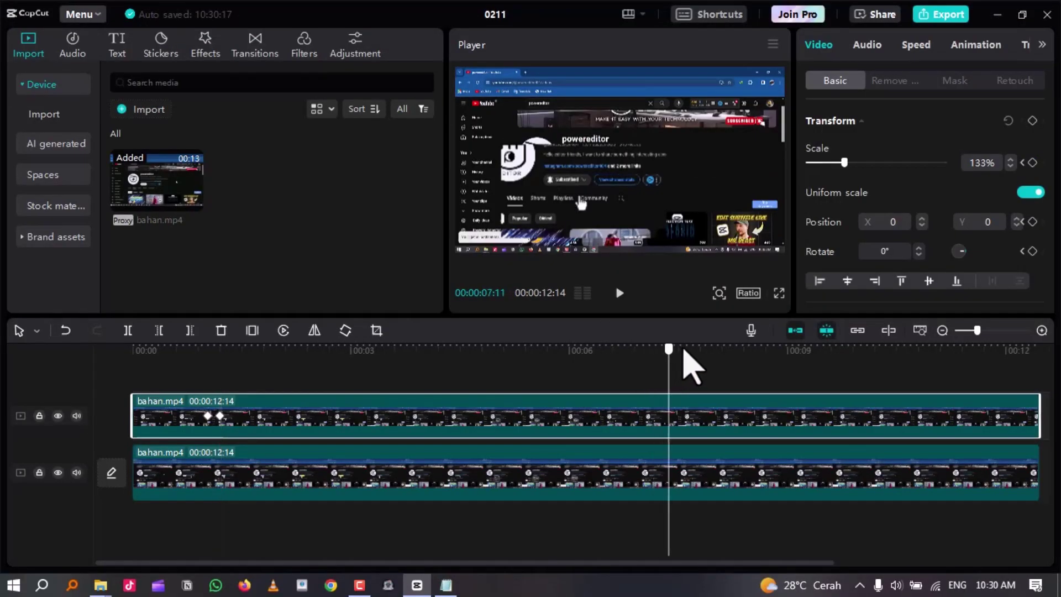
{"action": "left_click", "coordinate": [622, 368]}
{"action": "left_click", "coordinate": [555, 354]}
{"action": "key", "text": "space"}
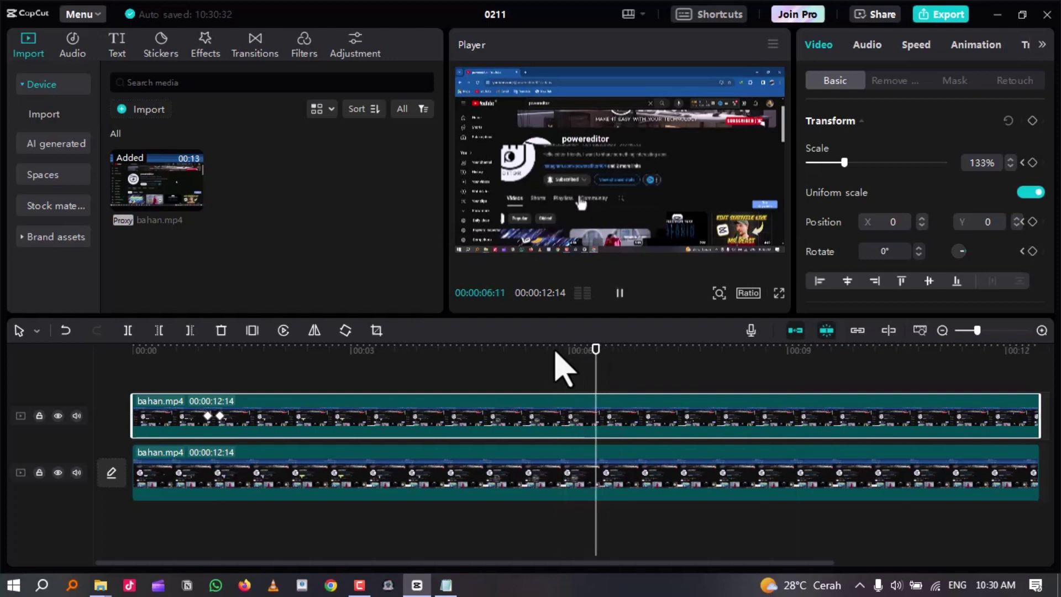
{"action": "key", "text": "space"}
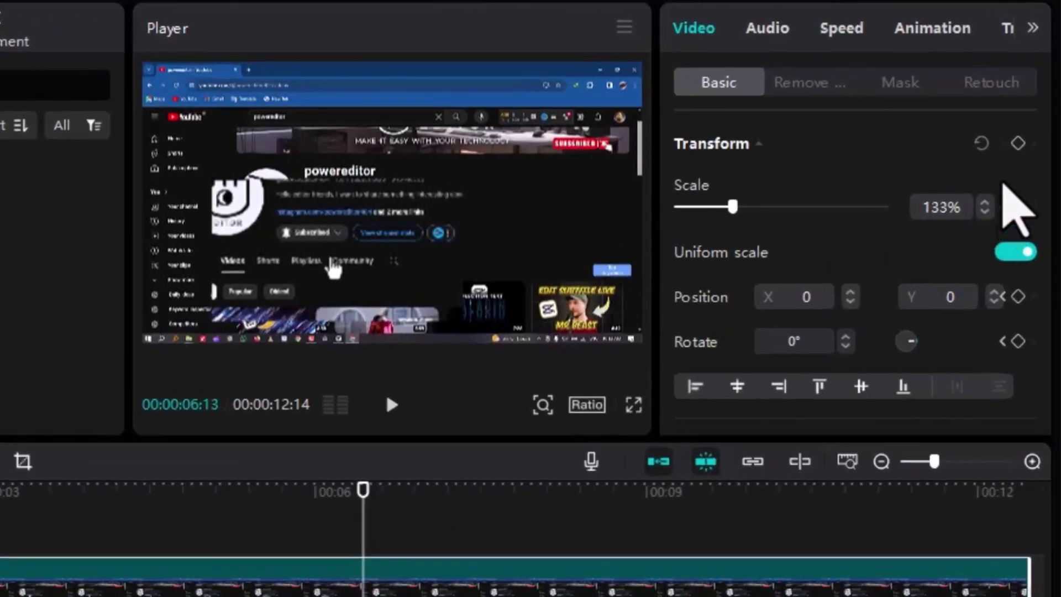
{"action": "left_click", "coordinate": [1018, 144]}
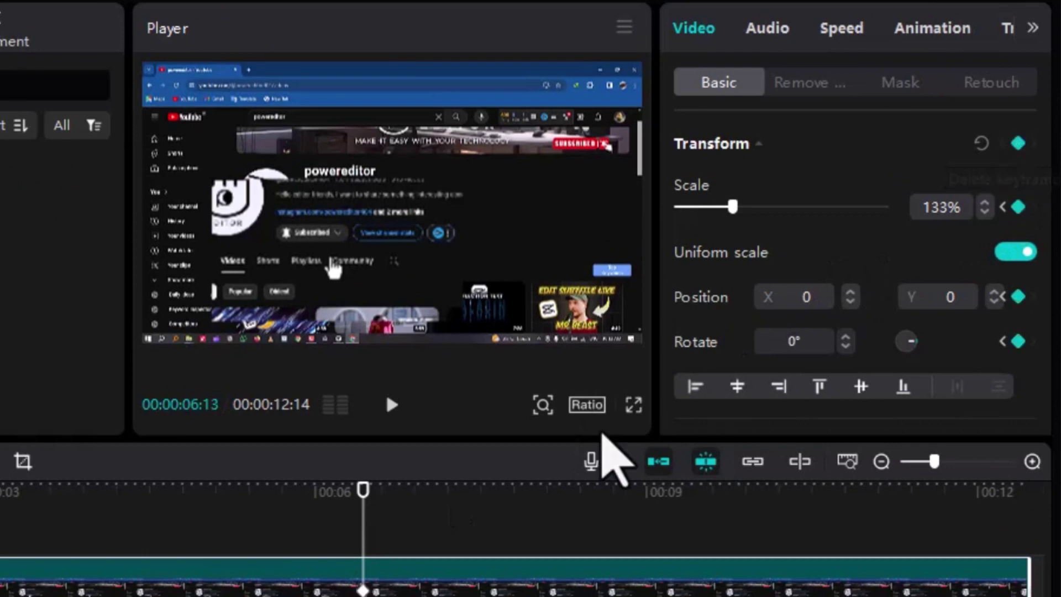
Set the masked upper clip's scale to 100% at 00:00:06:18 and play the zoom-out in full screen.
{"action": "left_click", "coordinate": [378, 489]}
{"action": "left_click_drag", "start_coordinate": [378, 489], "coordinate": [381, 488]}
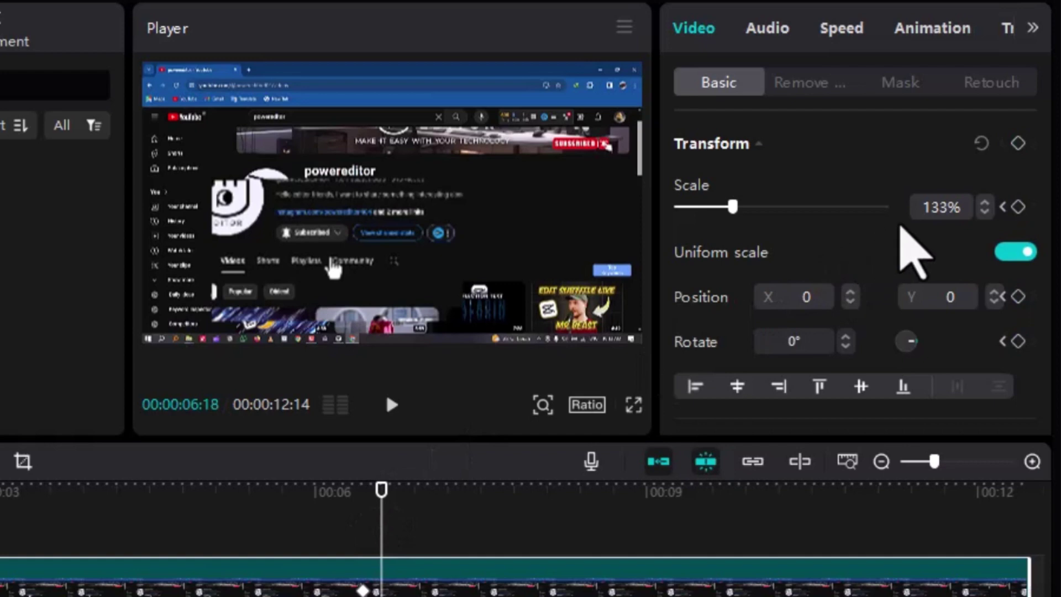
{"action": "left_click", "coordinate": [923, 209]}
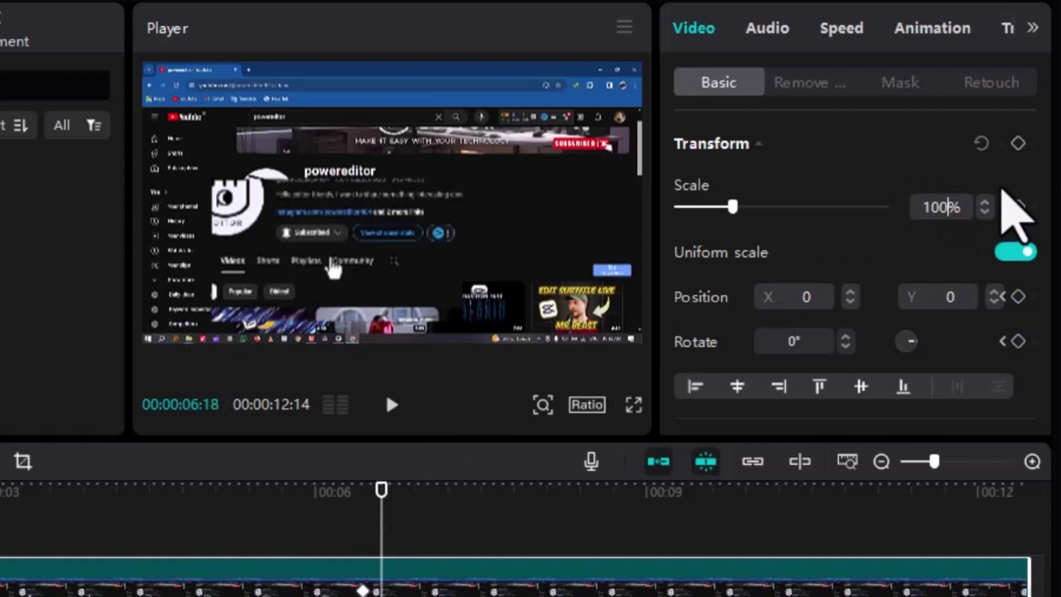
{"action": "type", "text": "100"}
{"action": "key", "text": "Return"}
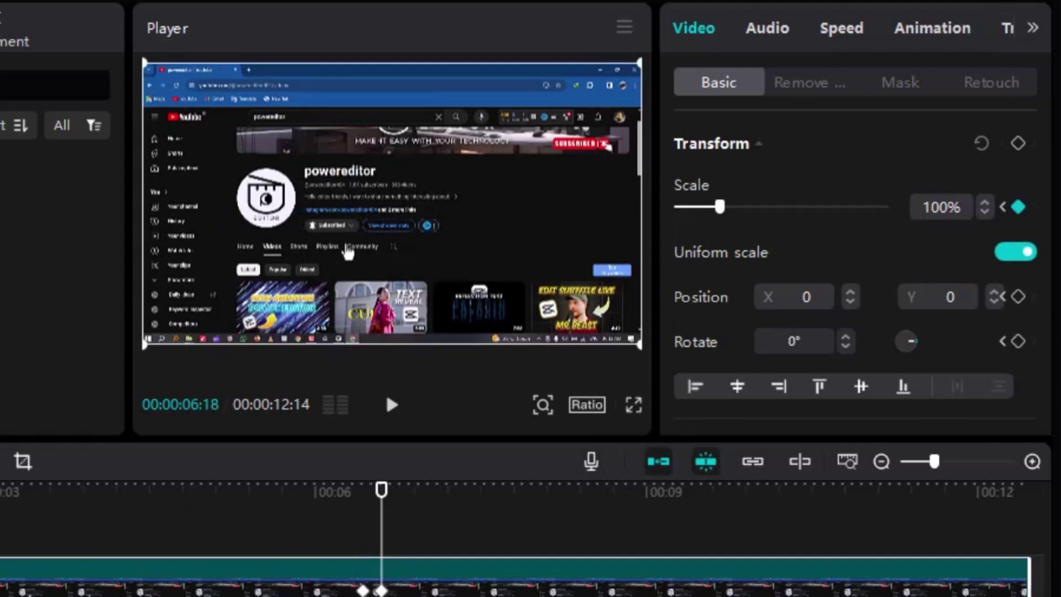
{"action": "key", "text": "ctrl+shift+f"}
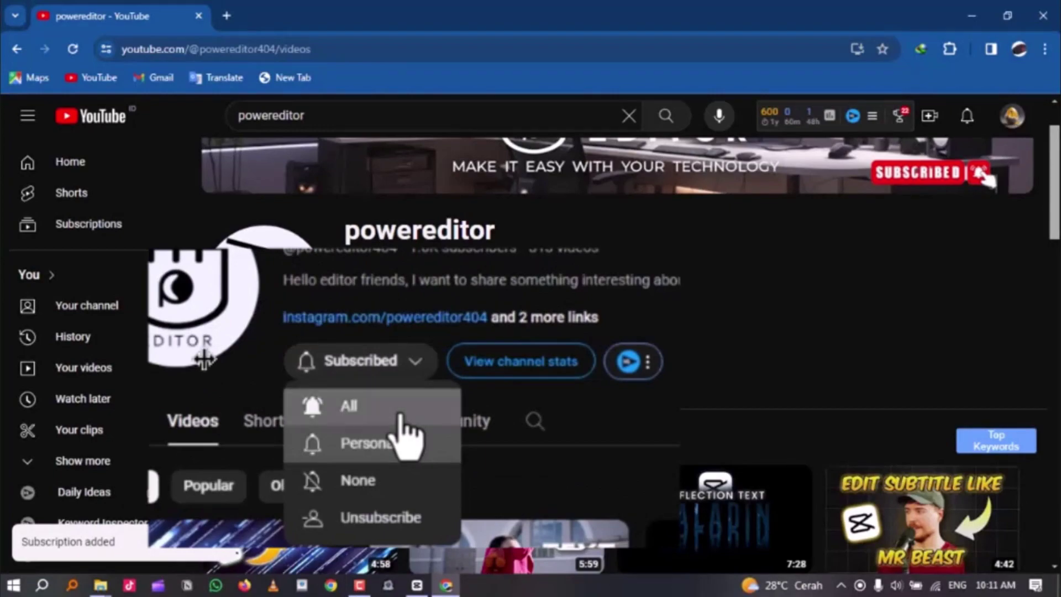
{"action": "key", "text": "Escape"}
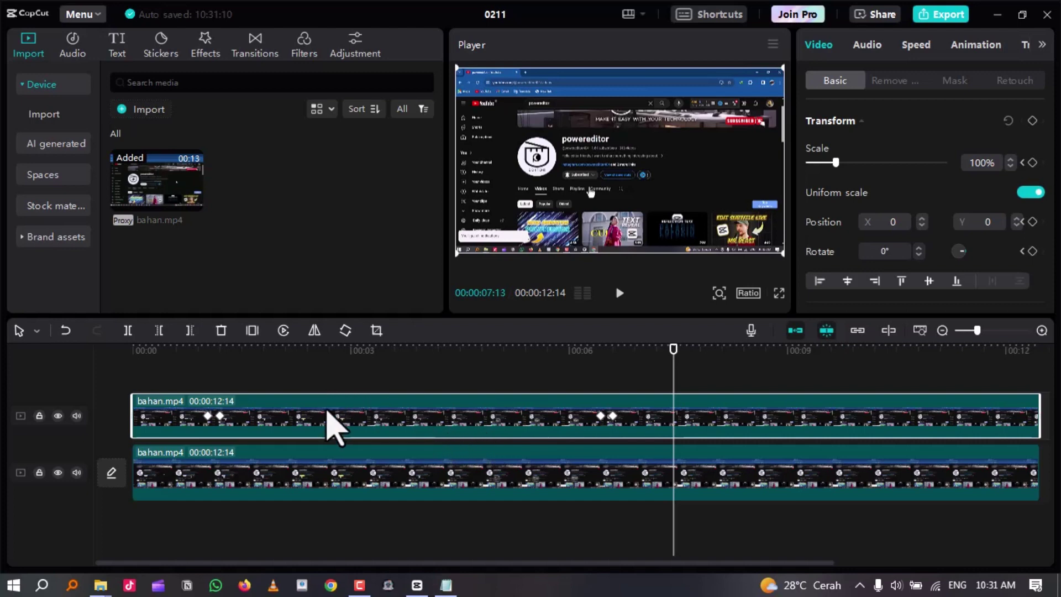
Add a Blend keyframe with 100% opacity to the lower clip at the upper clip's first keyframe, 00:00:01:01.
{"action": "left_click", "coordinate": [380, 474]}
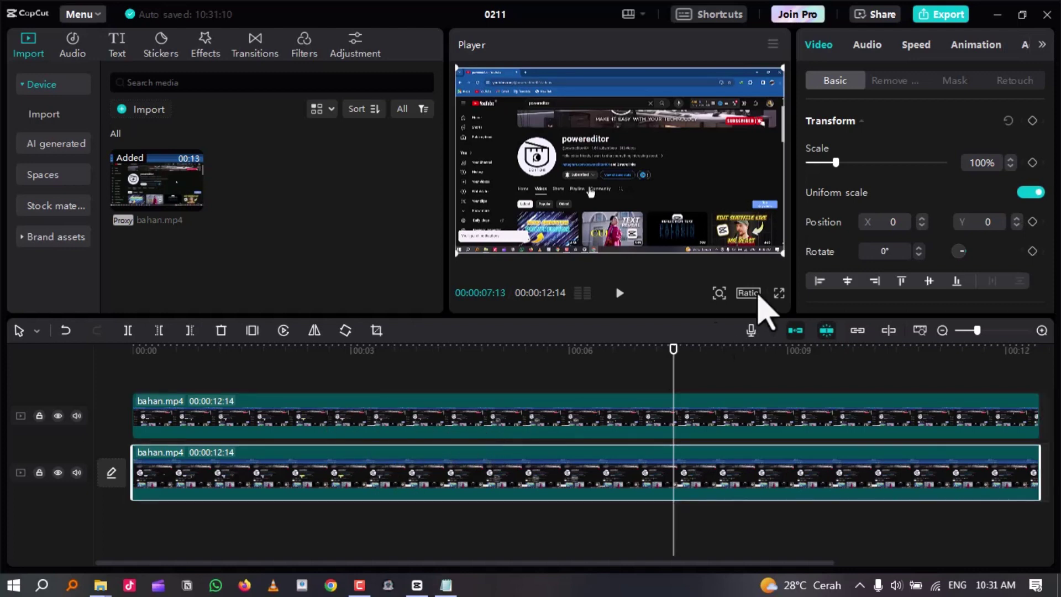
{"action": "scroll", "coordinate": [917, 231], "scroll_direction": "down", "scroll_amount": 4}
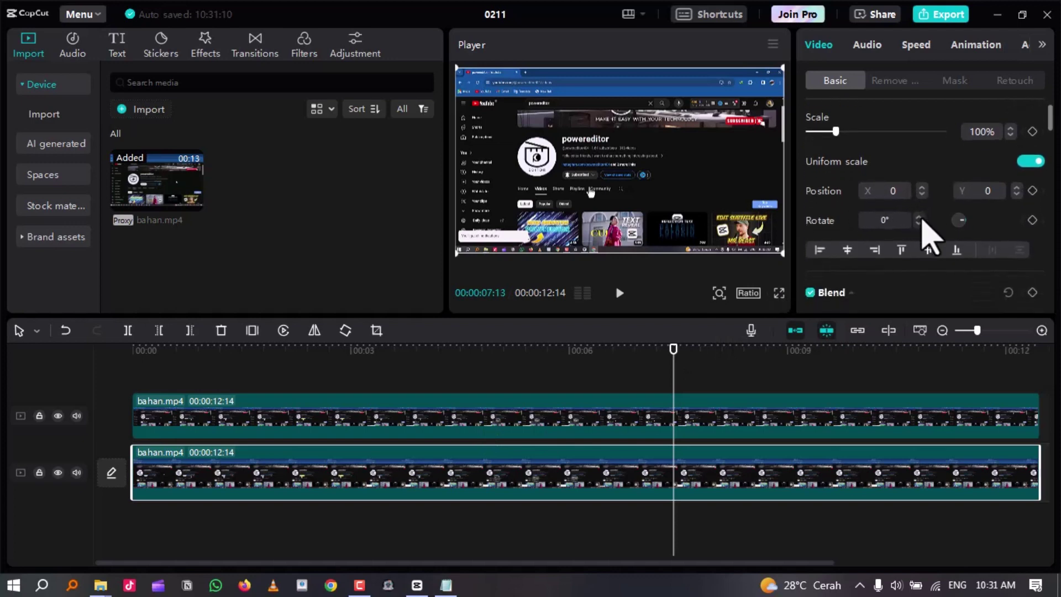
{"action": "scroll", "coordinate": [930, 237], "scroll_direction": "down", "scroll_amount": 2}
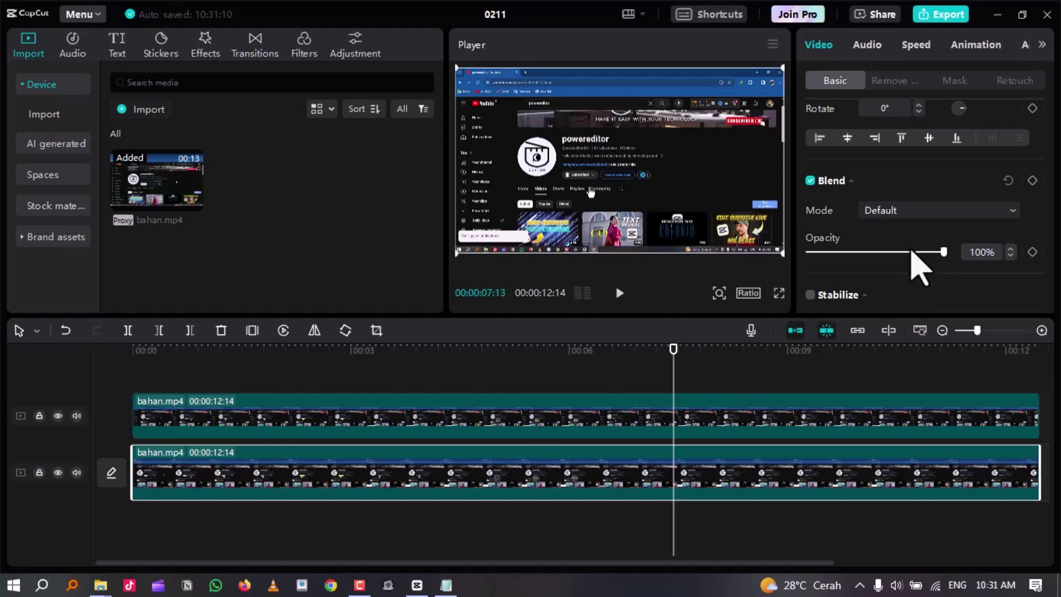
{"action": "left_click_drag", "start_coordinate": [915, 256], "coordinate": [967, 250]}
{"action": "left_click", "coordinate": [227, 408]}
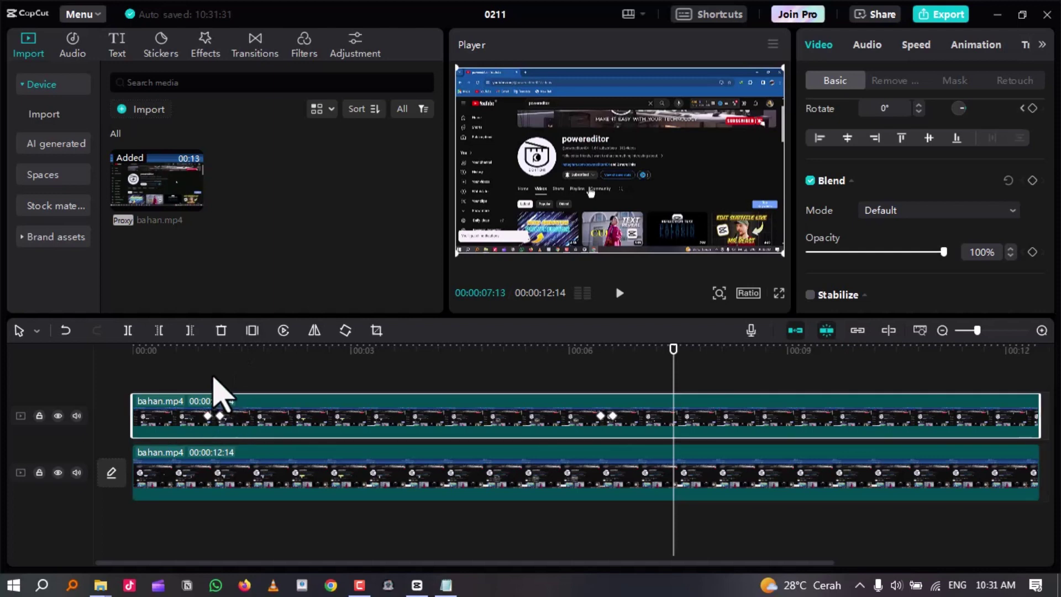
{"action": "left_click", "coordinate": [207, 354]}
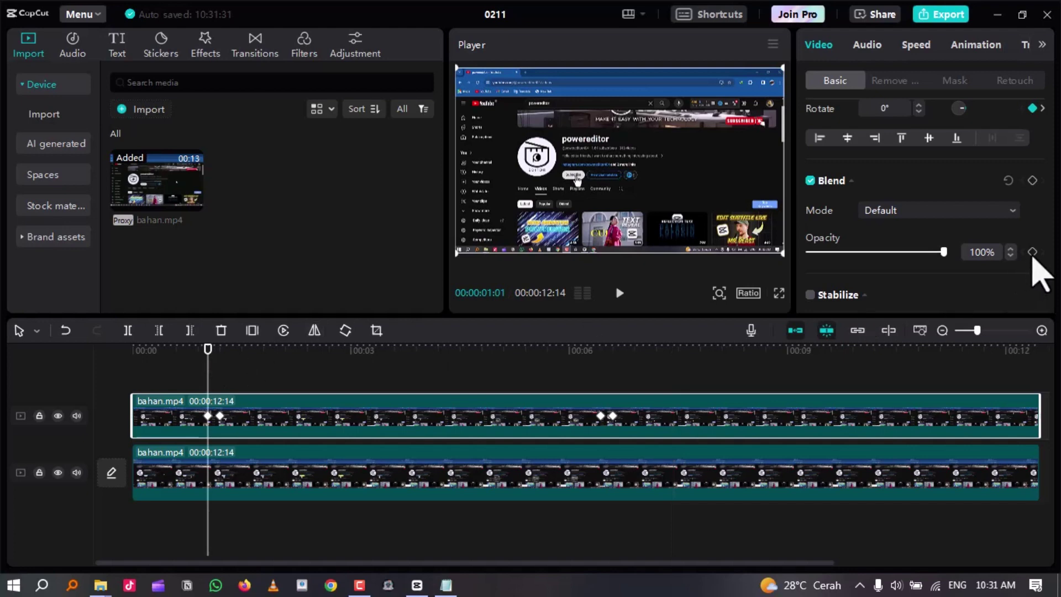
{"action": "left_click", "coordinate": [1033, 181]}
{"action": "left_click", "coordinate": [223, 453]}
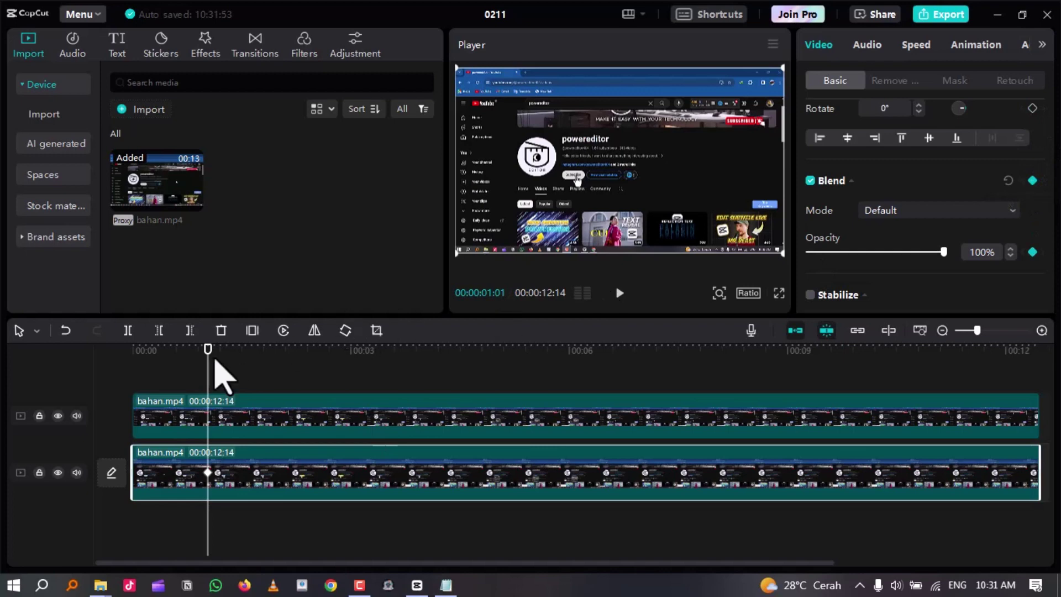
Reduce the lower clip's opacity to 32% at the upper clip's second keyframe, 00:00:01:06, checking the dimmed background in full screen.
{"action": "left_click", "coordinate": [227, 415]}
{"action": "left_click", "coordinate": [220, 353]}
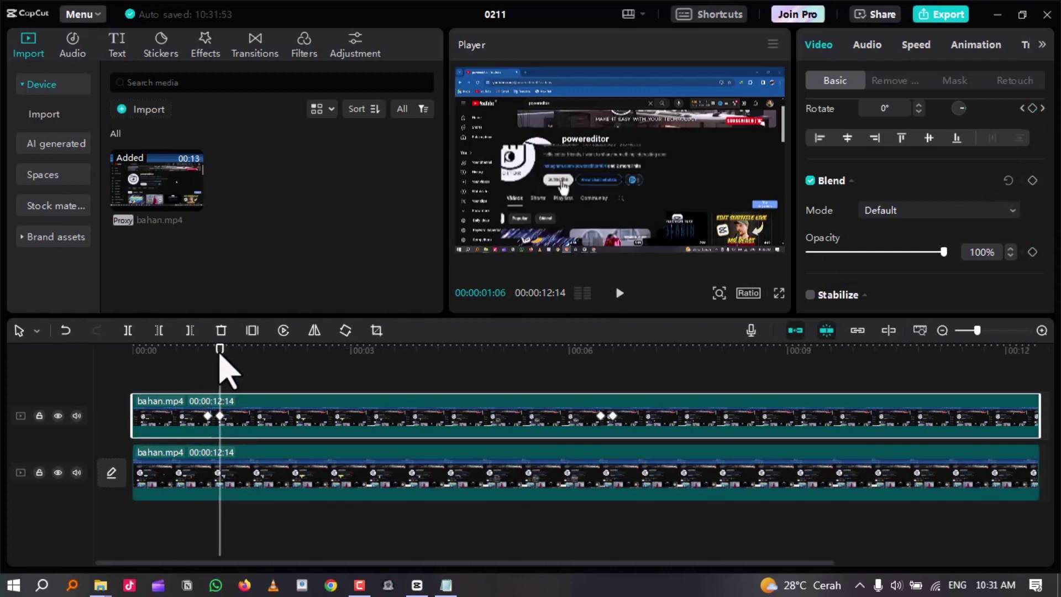
{"action": "left_click", "coordinate": [239, 475]}
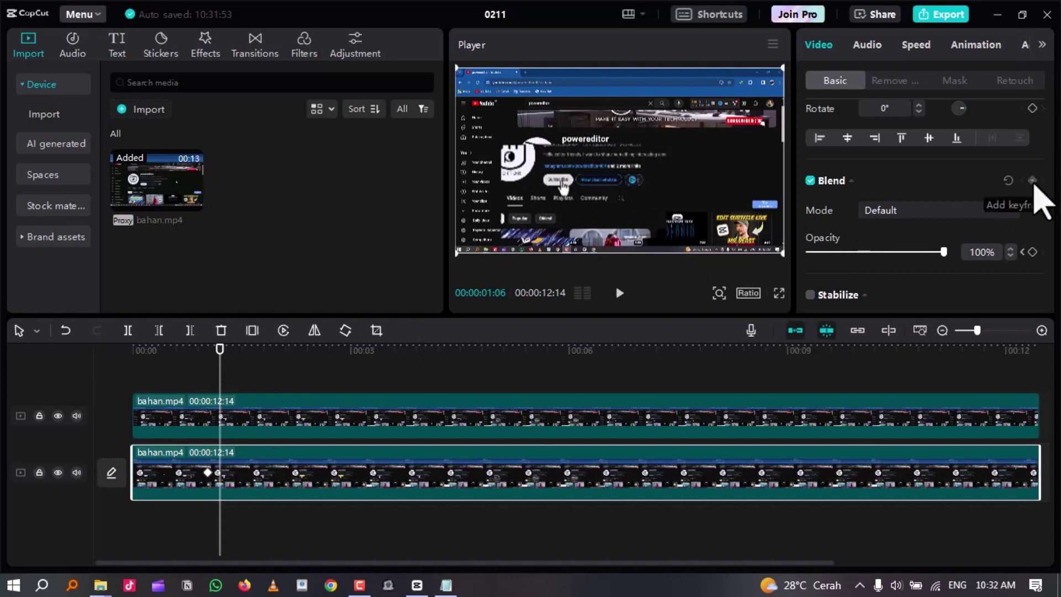
{"action": "left_click_drag", "start_coordinate": [943, 252], "coordinate": [877, 276]}
{"action": "key", "text": "ctrl+shift+f"}
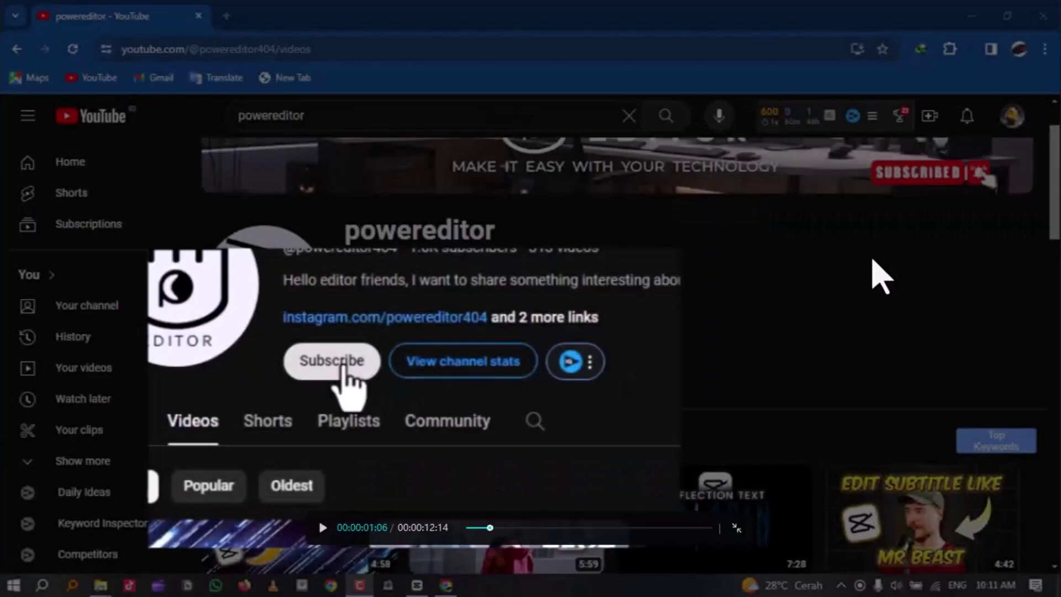
{"action": "key", "text": "Escape"}
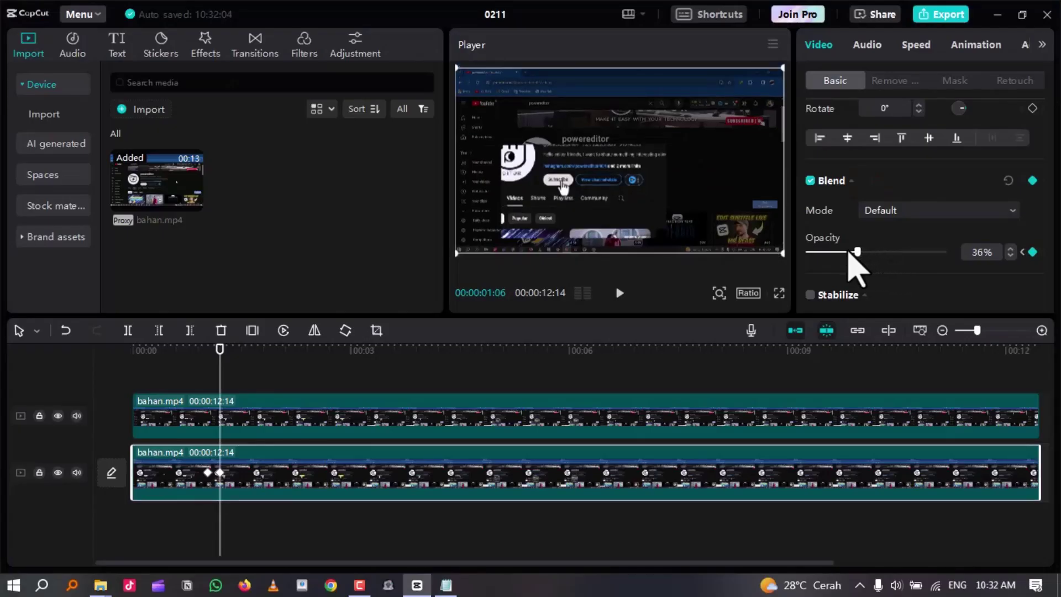
{"action": "key", "text": "ctrl+shift+f"}
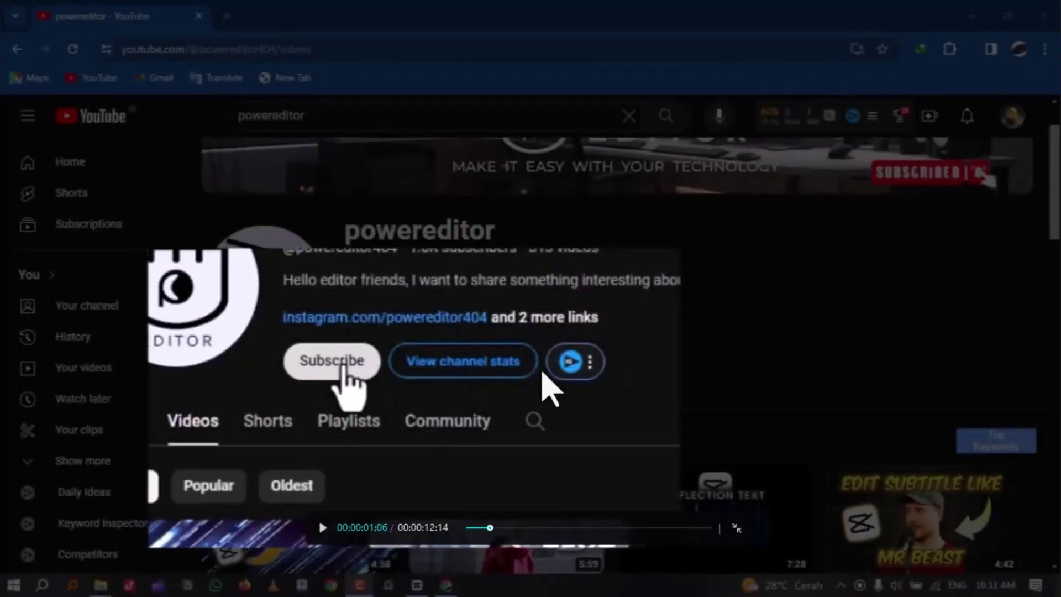
{"action": "key", "text": "Escape"}
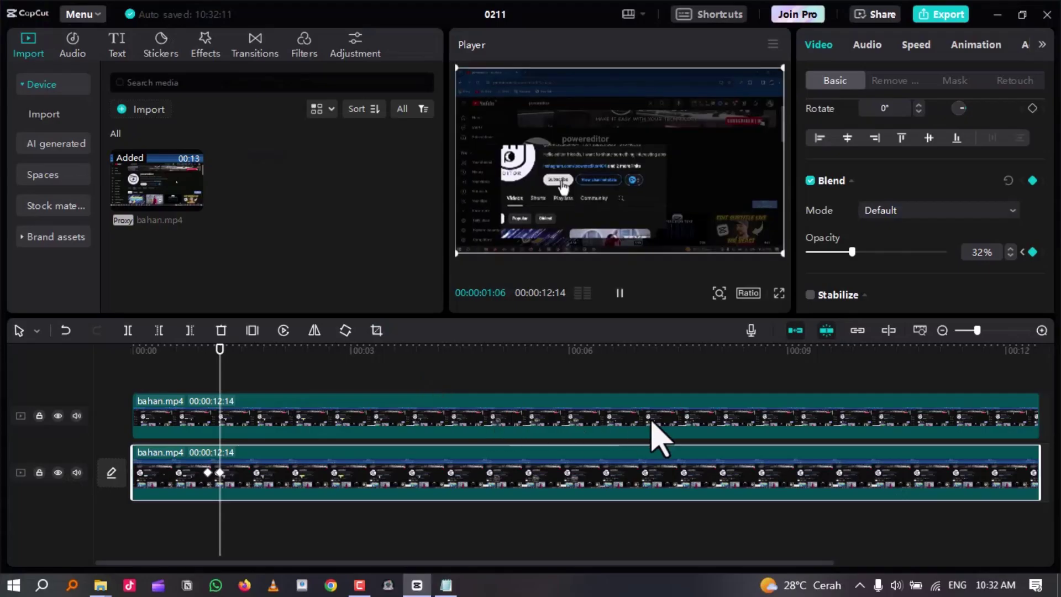
Add a Blend keyframe to the lower clip at the upper clip's third keyframe, 00:00:06:13, keeping opacity at 32%.
{"action": "key", "text": "space"}
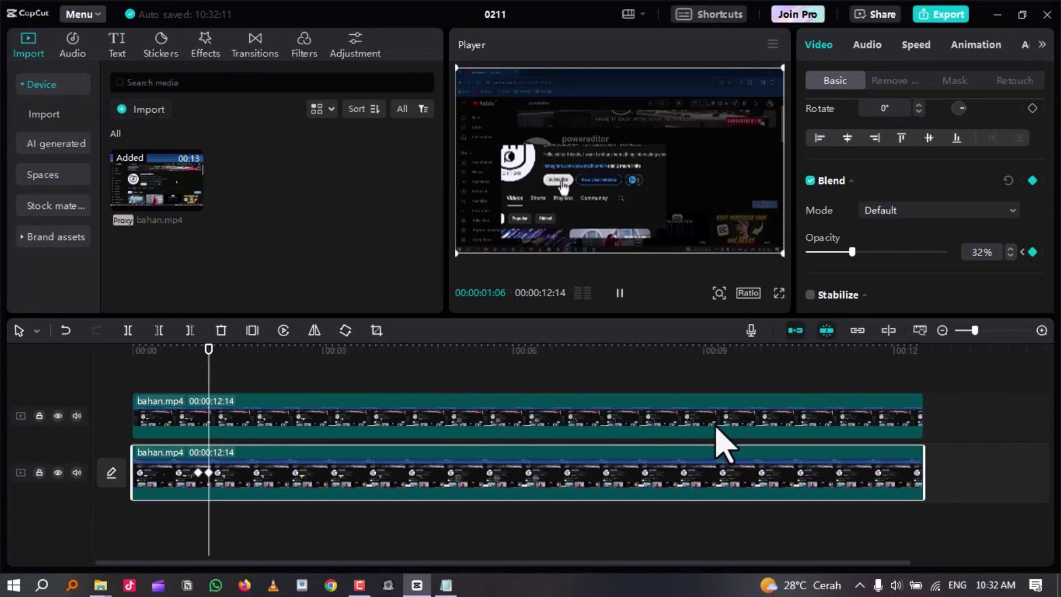
{"action": "left_click", "coordinate": [715, 425]}
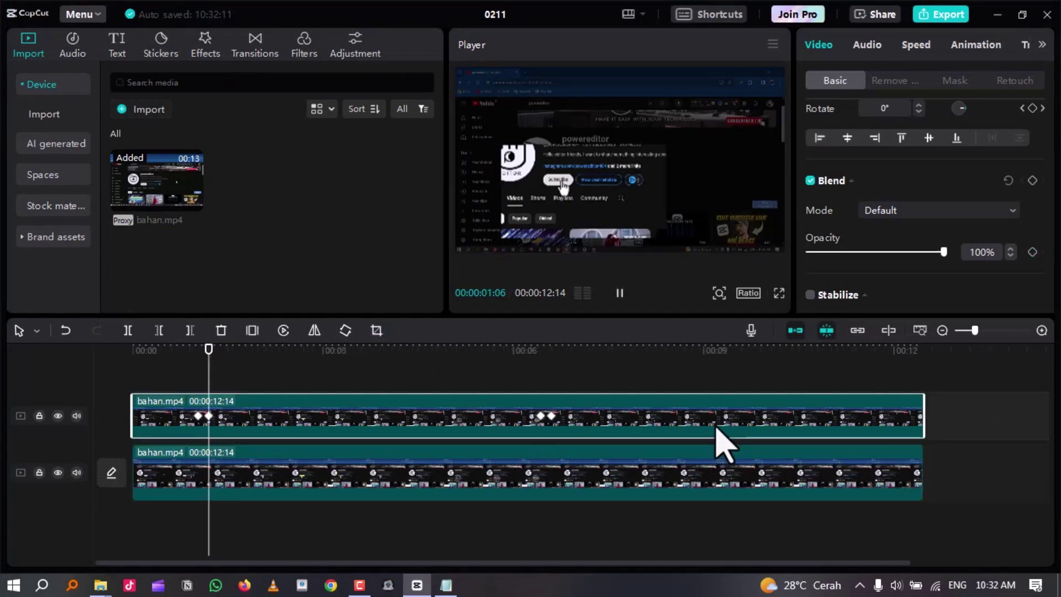
{"action": "key", "text": "space"}
{"action": "left_click", "coordinate": [541, 351]}
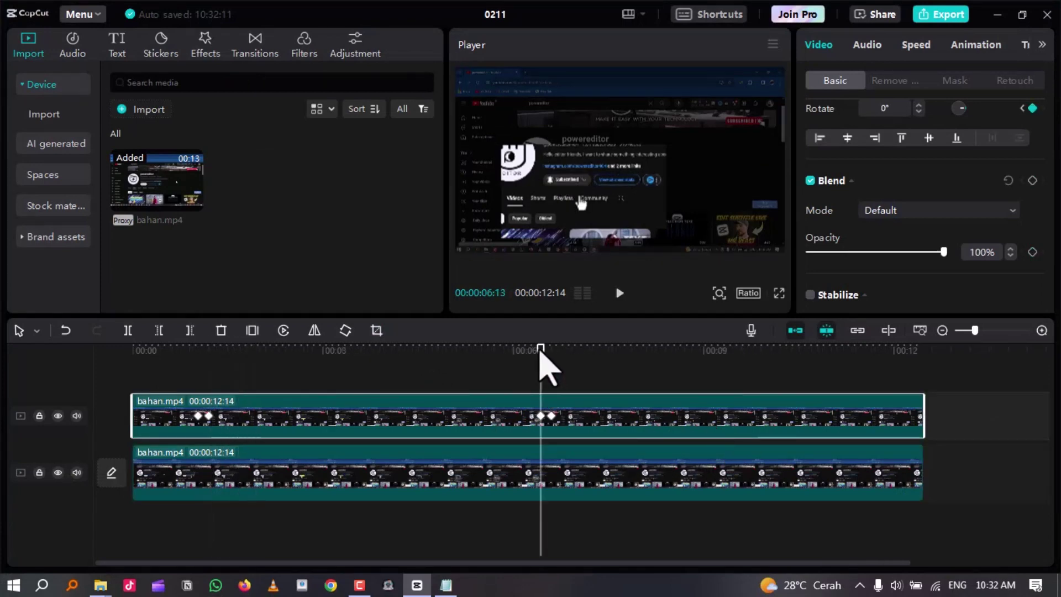
{"action": "left_click", "coordinate": [552, 468]}
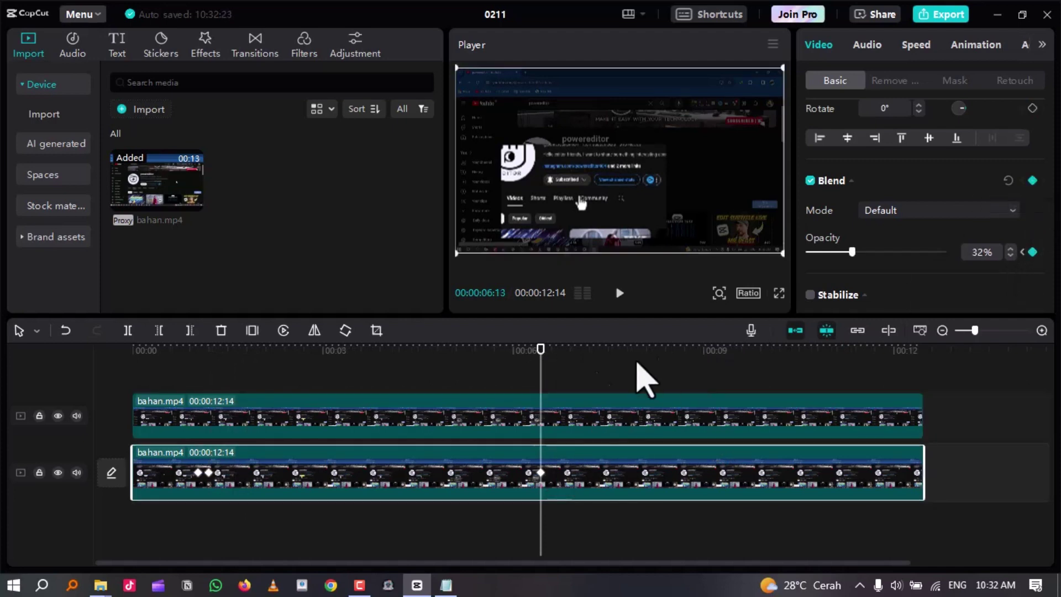
Set the lower clip's opacity to 100% at the upper clip's last keyframe, 00:00:06:18.
{"action": "left_click", "coordinate": [564, 411]}
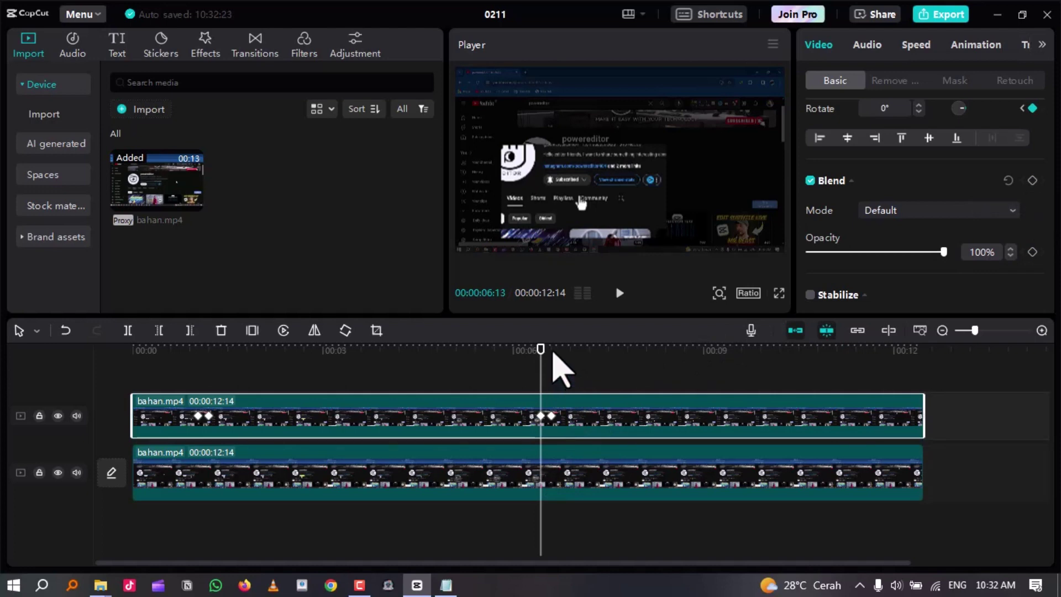
{"action": "left_click", "coordinate": [551, 354]}
{"action": "left_click", "coordinate": [598, 469]}
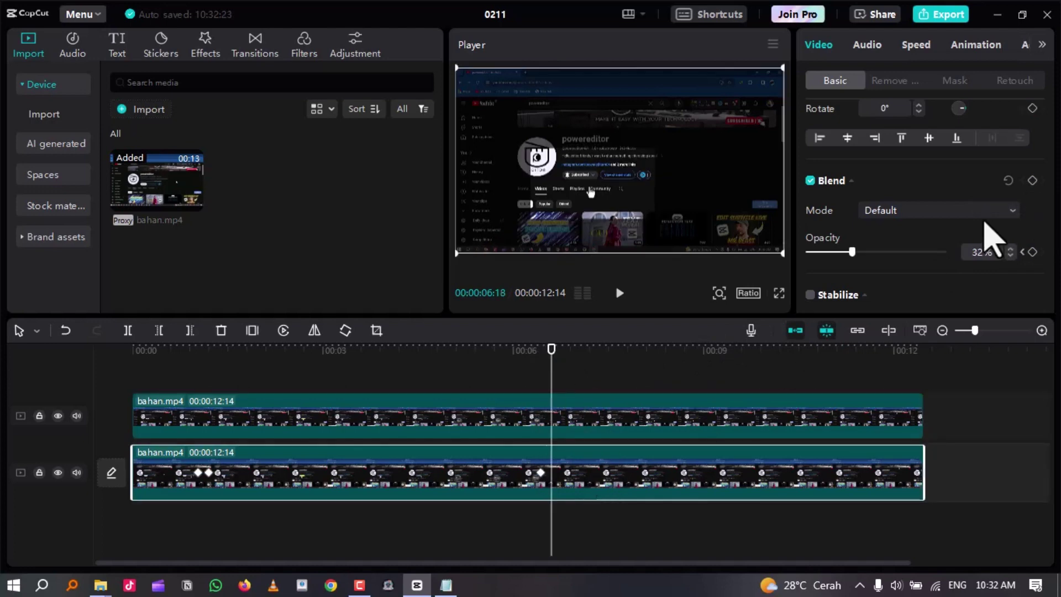
{"action": "left_click_drag", "start_coordinate": [852, 252], "coordinate": [943, 252]}
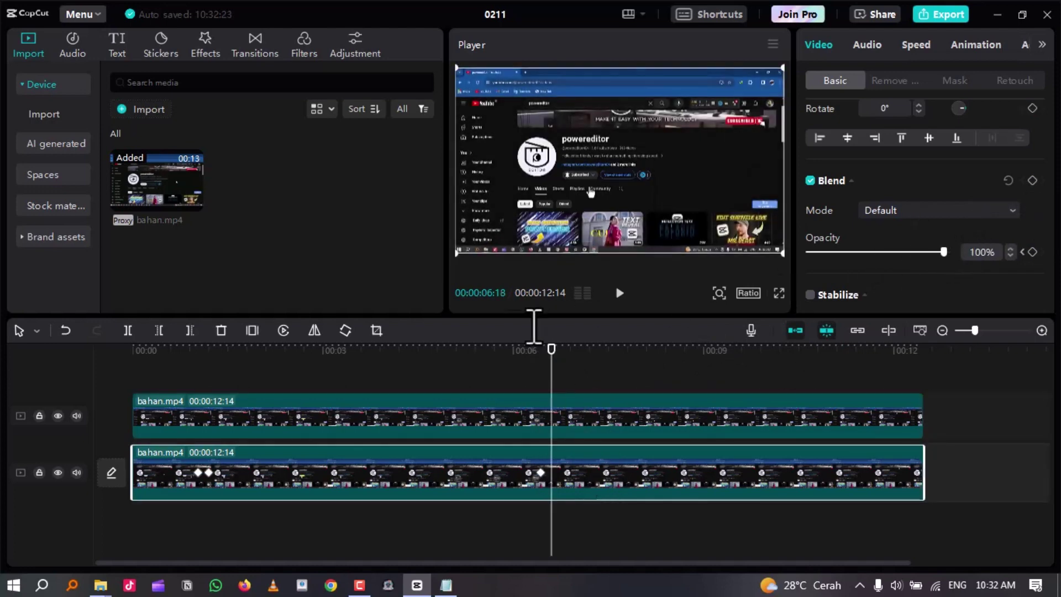
Play the finished zoom and background dimming in full screen from the start of the timeline.
{"action": "left_click", "coordinate": [424, 381]}
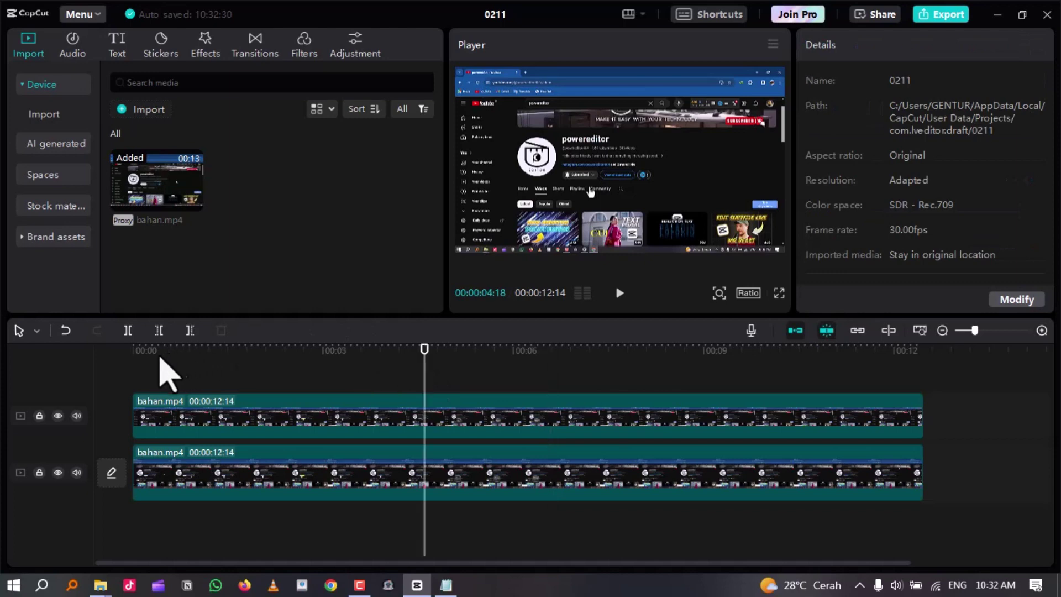
{"action": "left_click", "coordinate": [129, 370]}
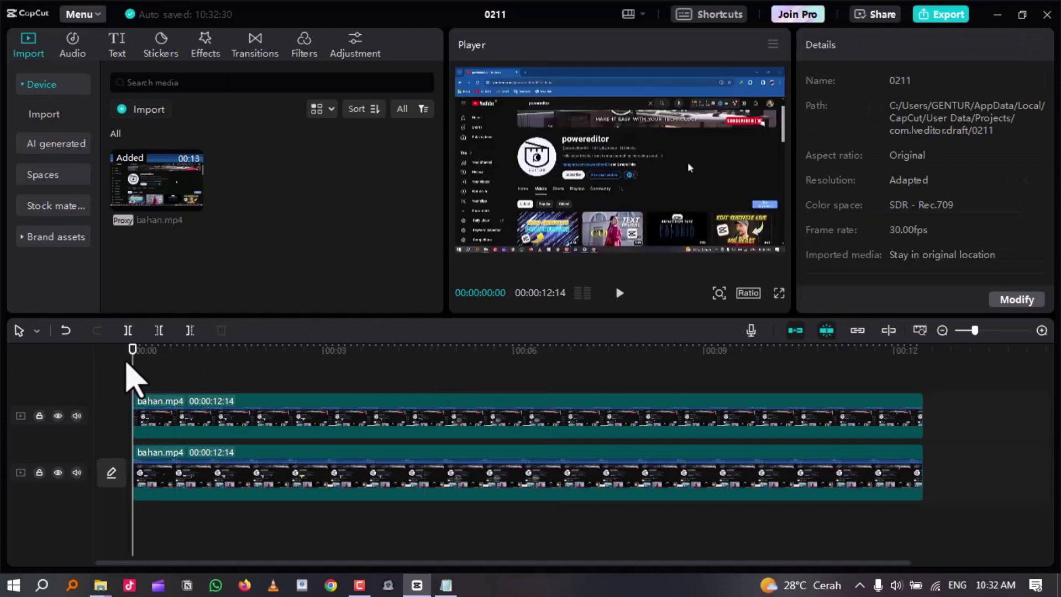
{"action": "key", "text": "ctrl+shift+f"}
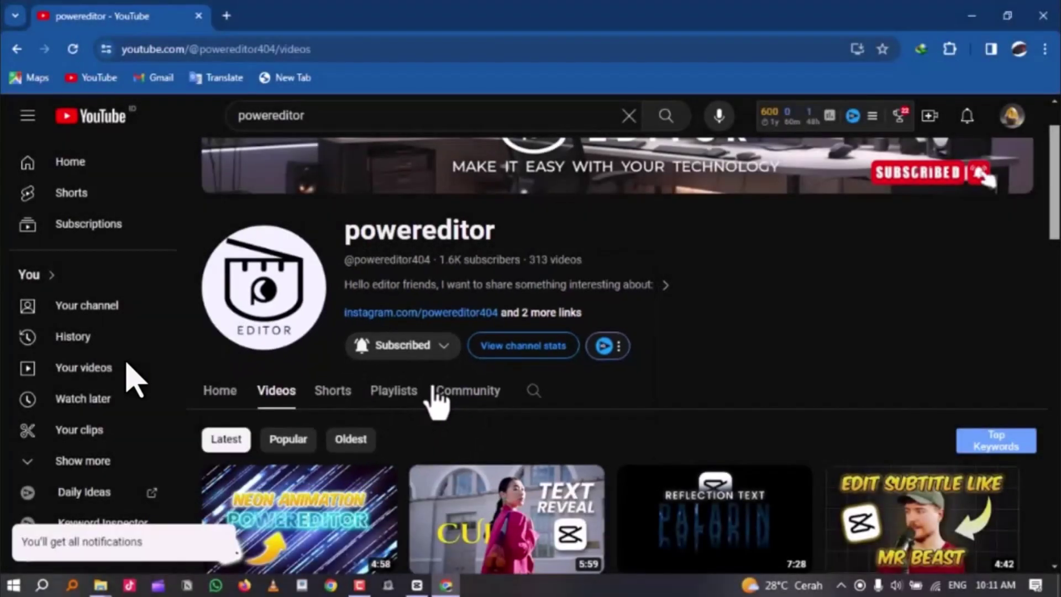
{"action": "key", "text": "Escape"}
Export the video as 0211 in 1080P, H.264, mp4 at 30fps and close the export window without sharing.
{"action": "left_click", "coordinate": [940, 14]}
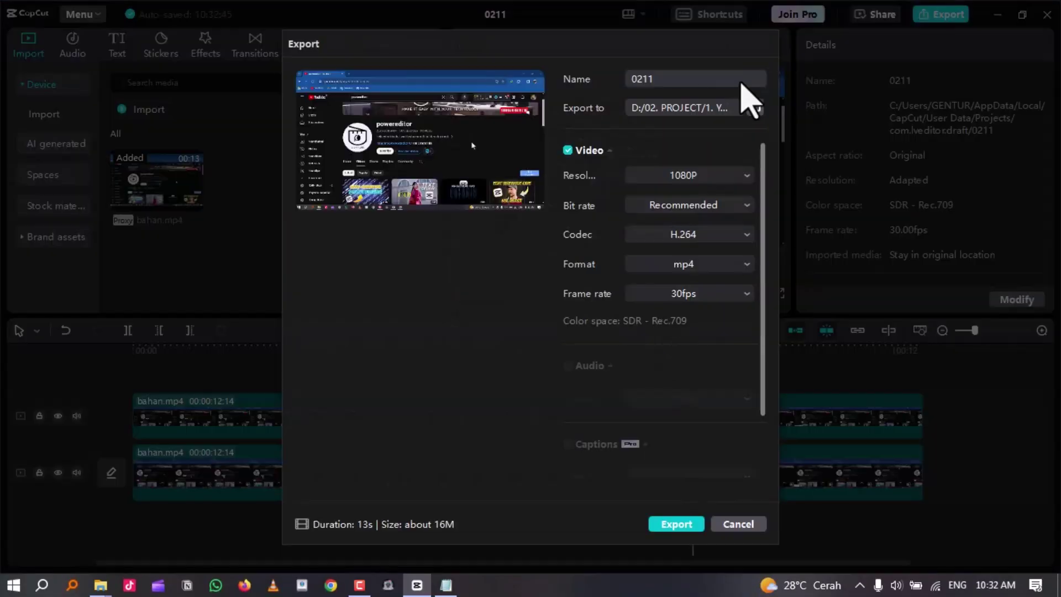
{"action": "left_click", "coordinate": [677, 524]}
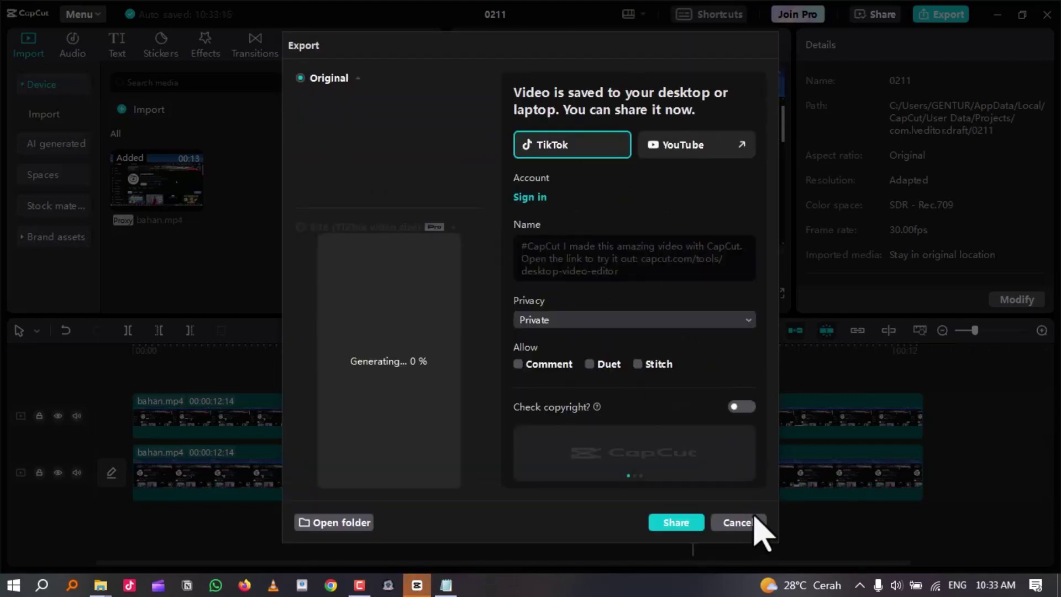
{"action": "left_click", "coordinate": [755, 520]}
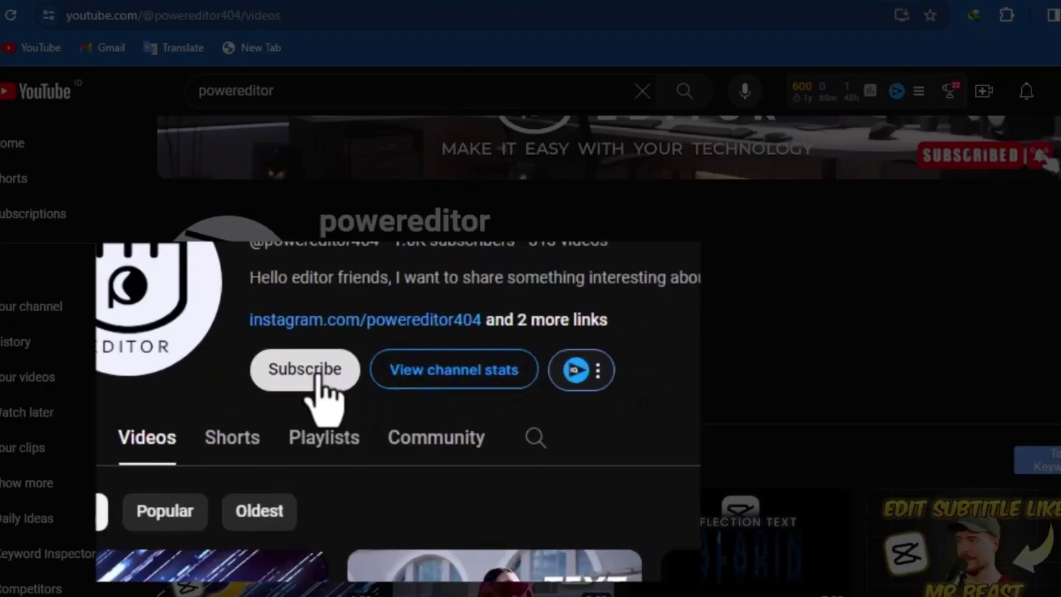
{"action": "left_click", "coordinate": [360, 351]}
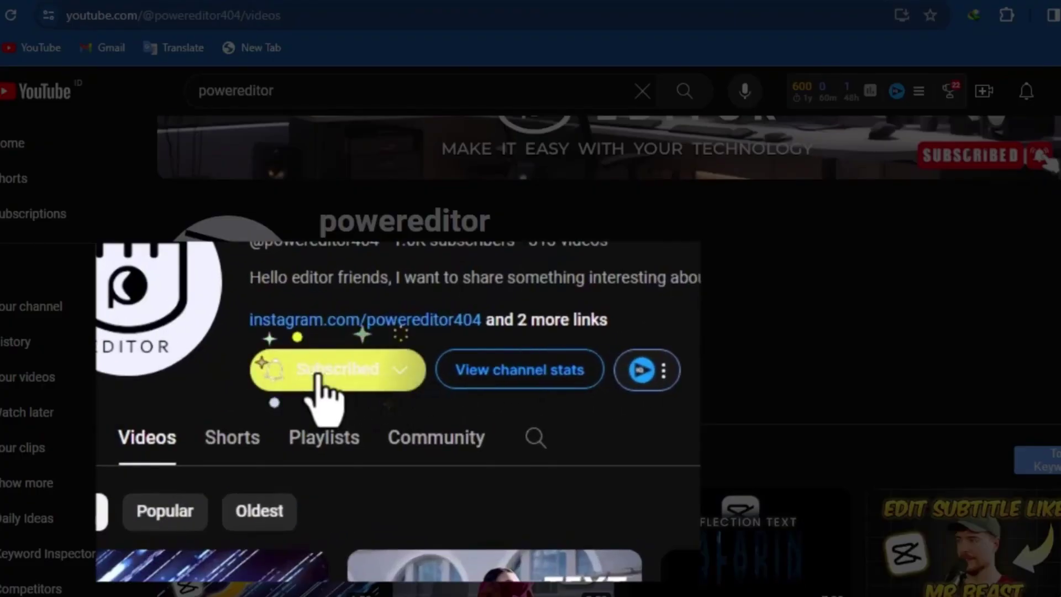